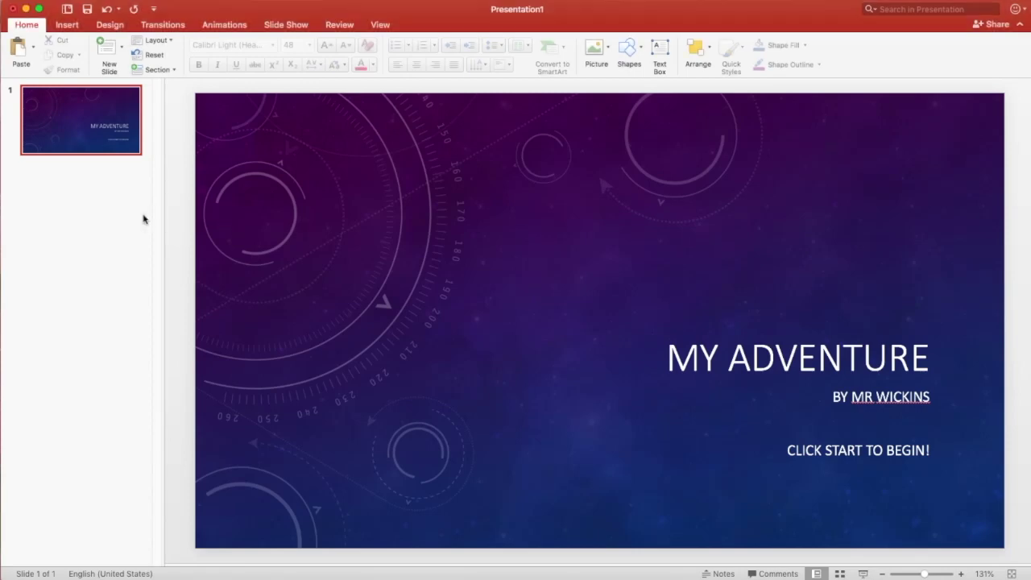
# Set the slide show type to 'Browsed at a kiosk (full screen)' and confirm
pyautogui.click(291, 27)
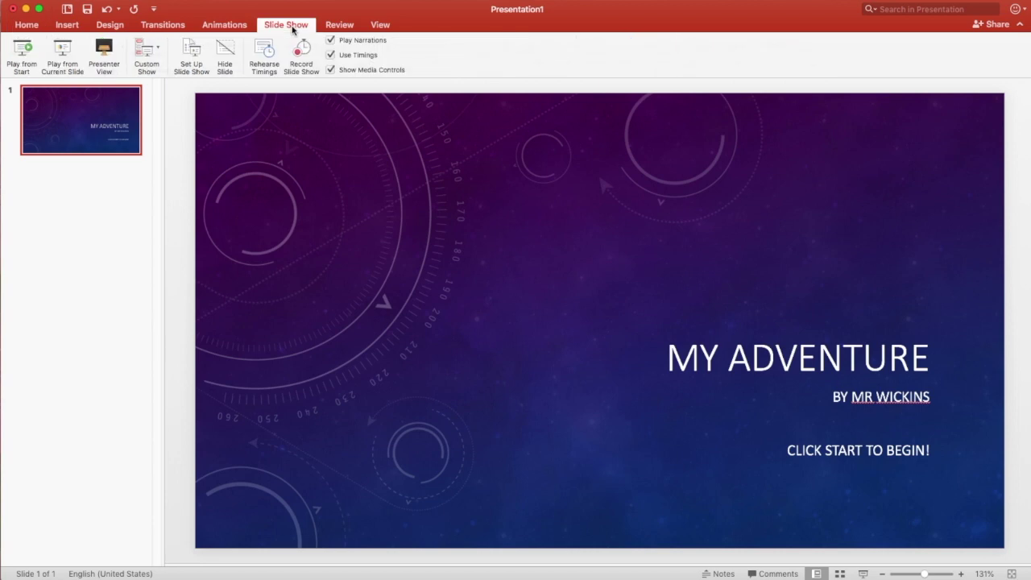
pyautogui.click(193, 58)
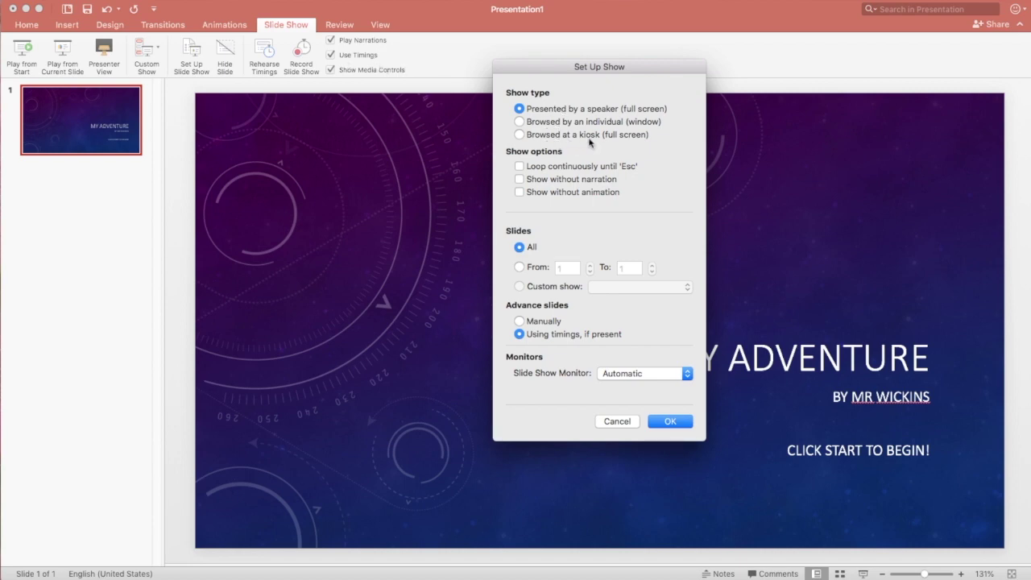
pyautogui.click(525, 136)
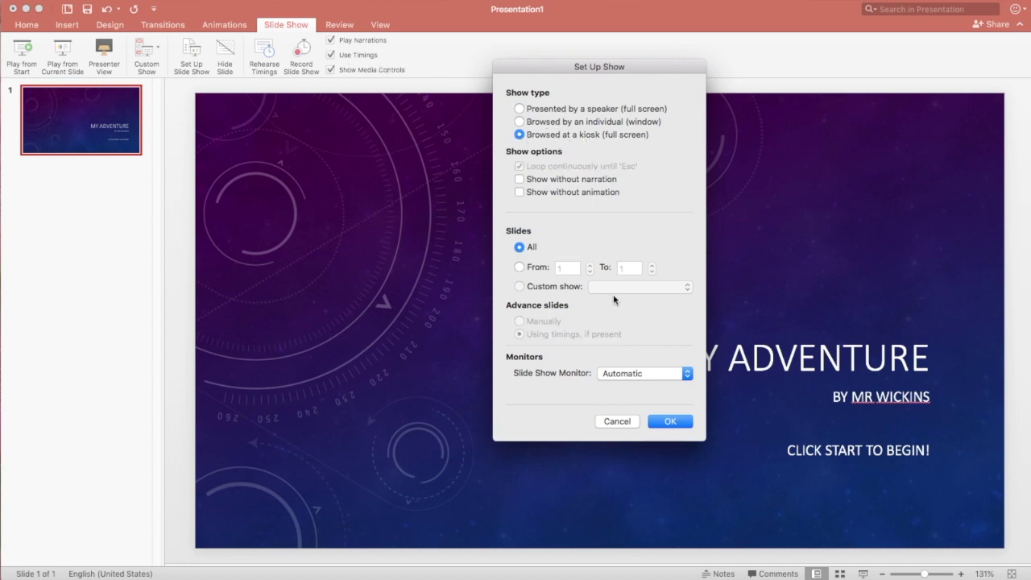
pyautogui.click(671, 422)
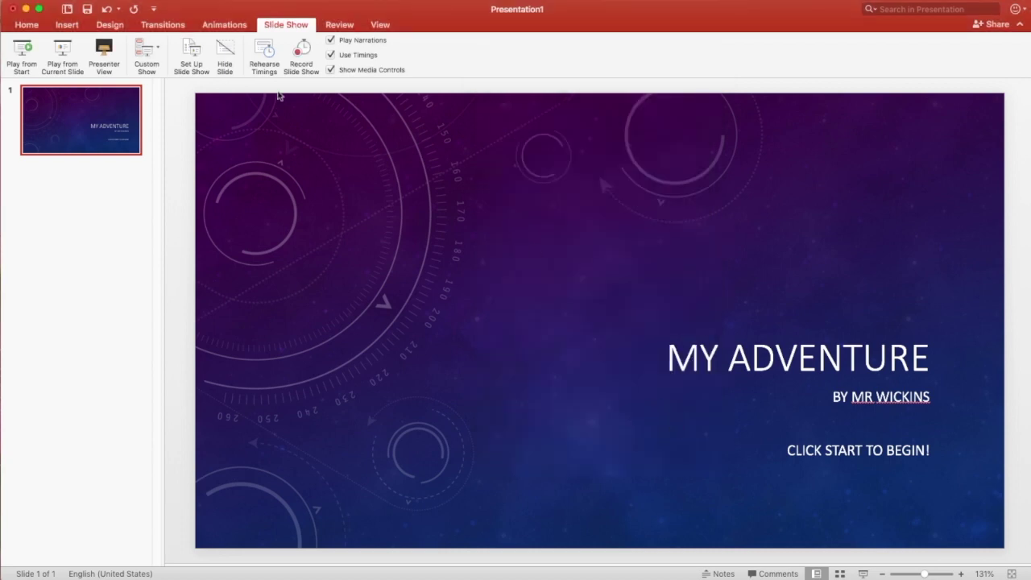
pyautogui.click(68, 25)
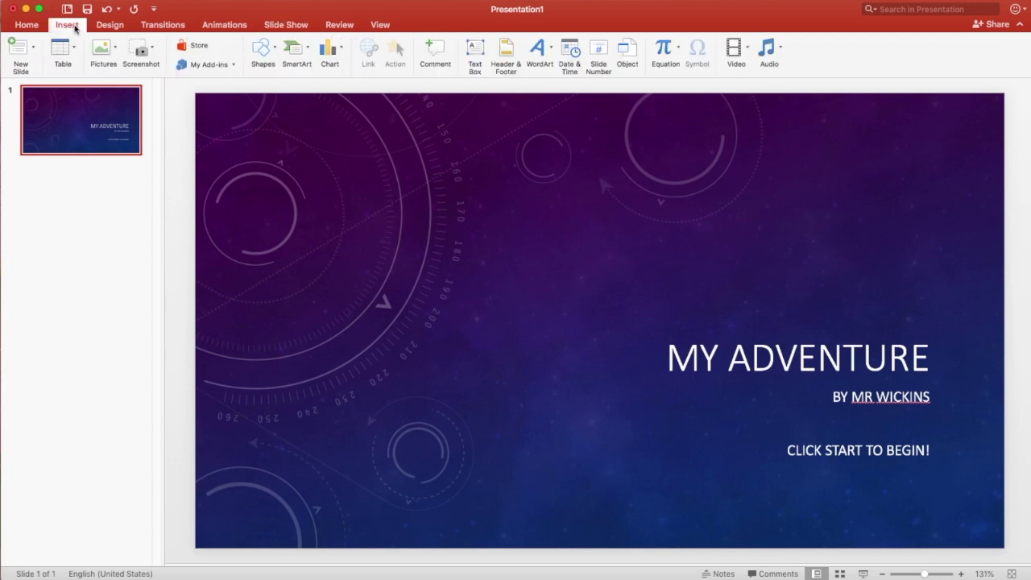
# Draw a tilted purple rounded rectangle below the title and label it 'Start!'
pyautogui.click(274, 54)
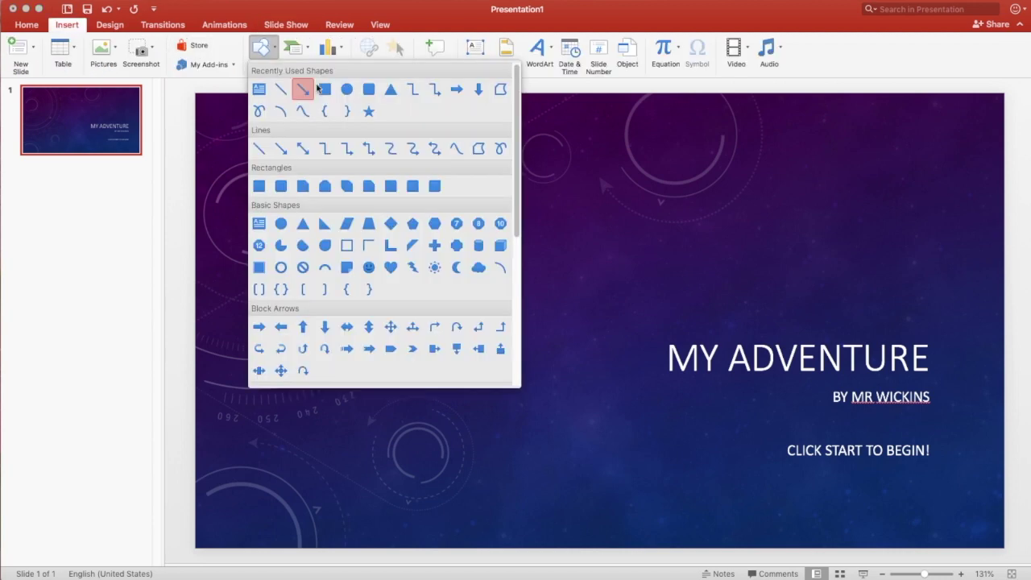
pyautogui.click(370, 90)
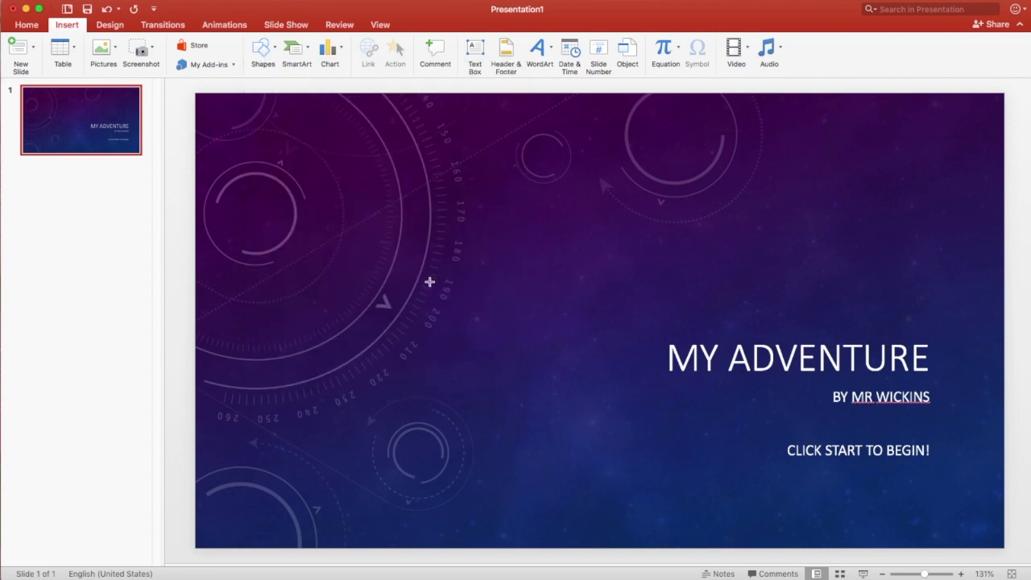
pyautogui.moveTo(496, 419); pyautogui.dragTo(633, 486)
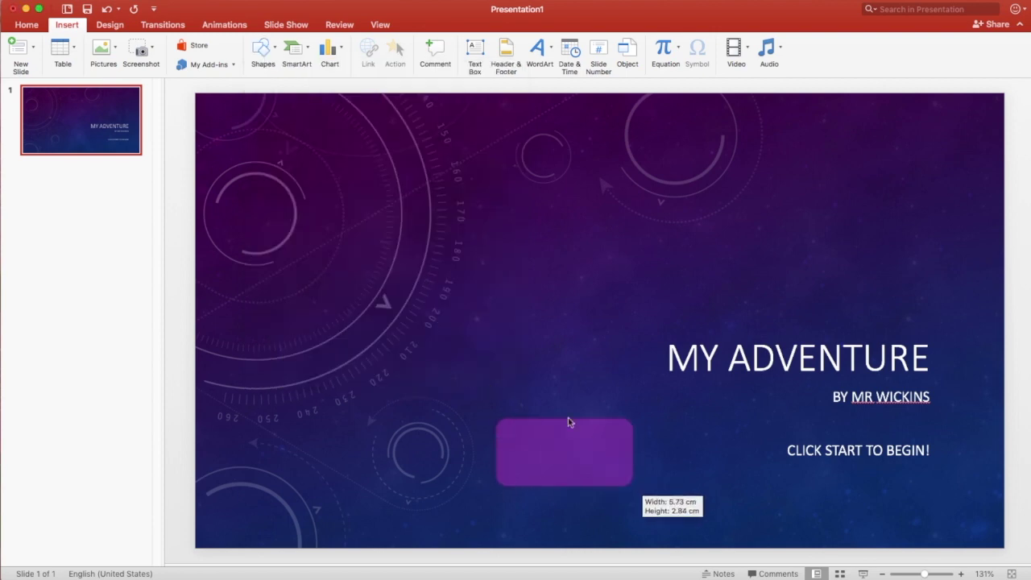
pyautogui.moveTo(567, 420); pyautogui.dragTo(552, 407)
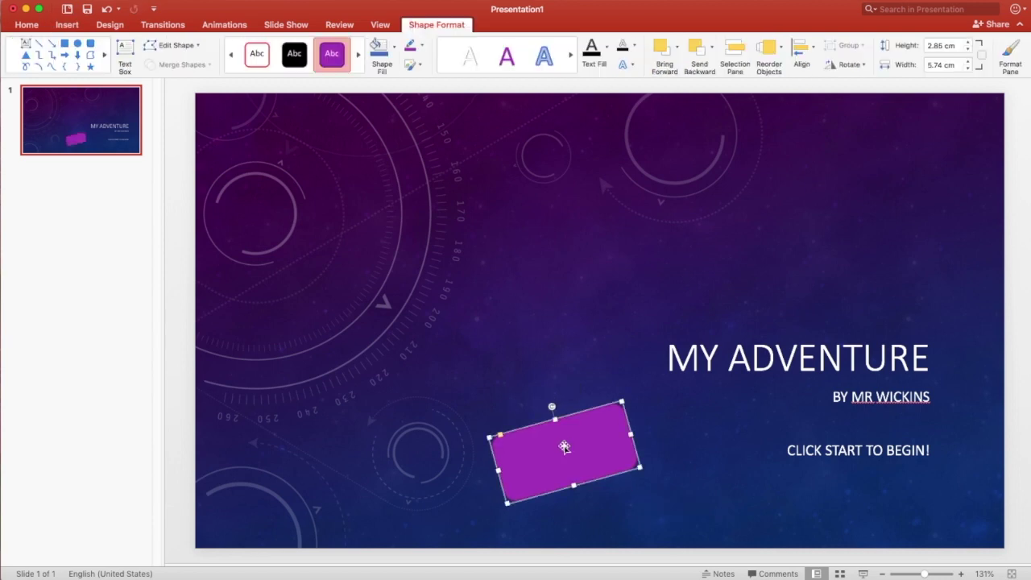
pyautogui.write('Start!')
pyautogui.click(659, 435)
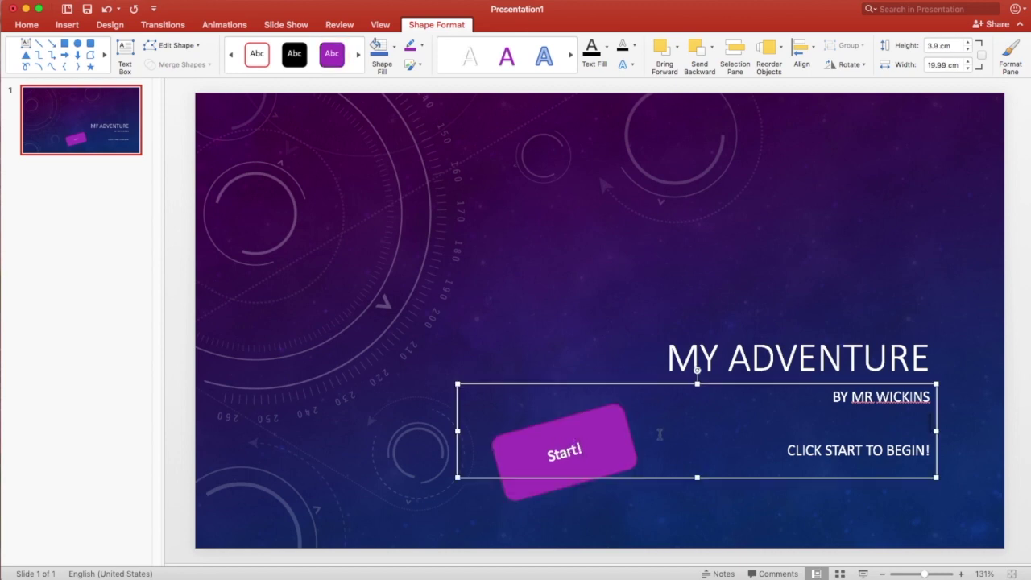
pyautogui.click(545, 496)
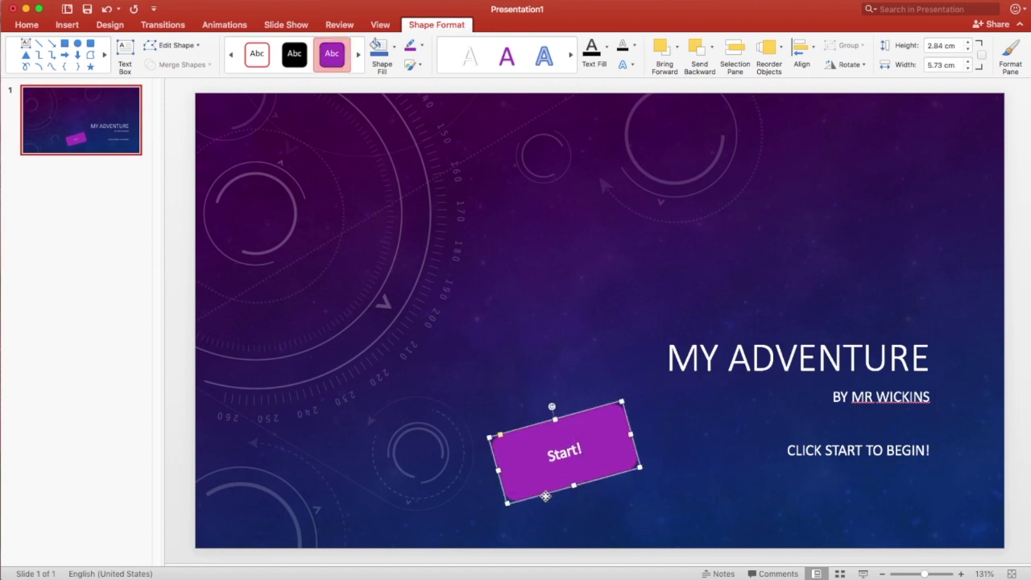
pyautogui.rightClick(609, 434)
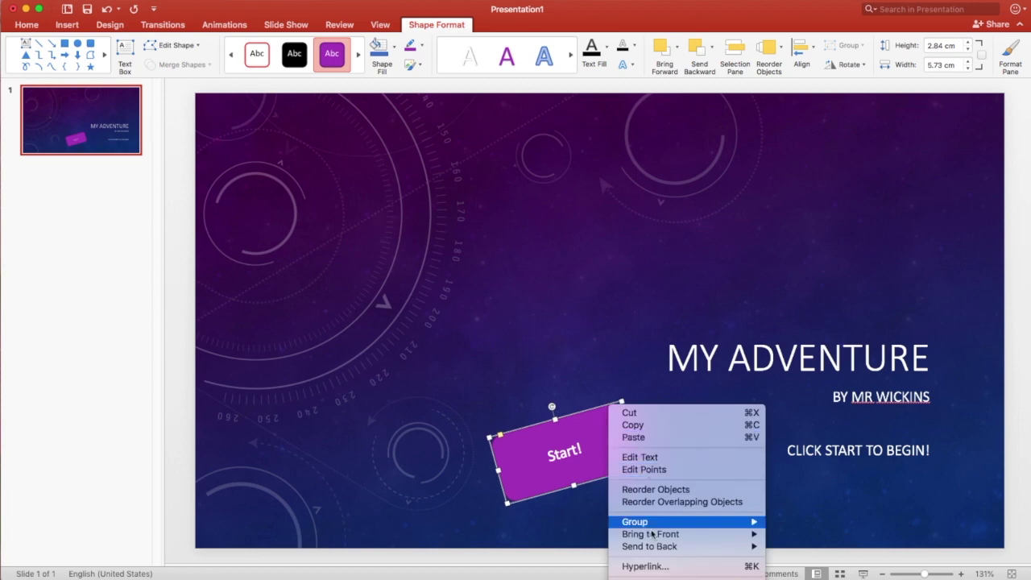
# Hyperlink the Start! shape to slide '1. My Adventure' in this document
pyautogui.click(654, 568)
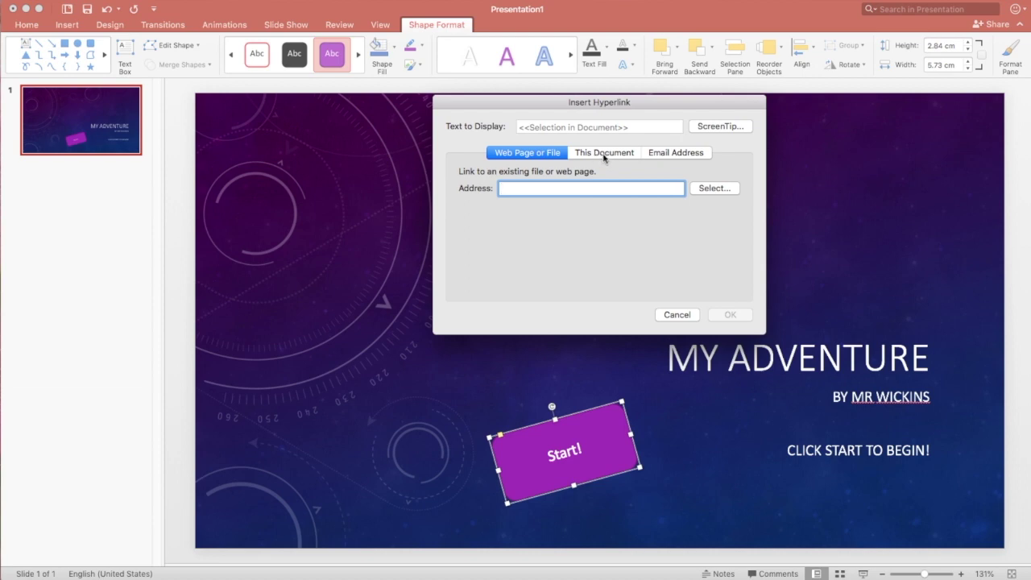
pyautogui.click(603, 153)
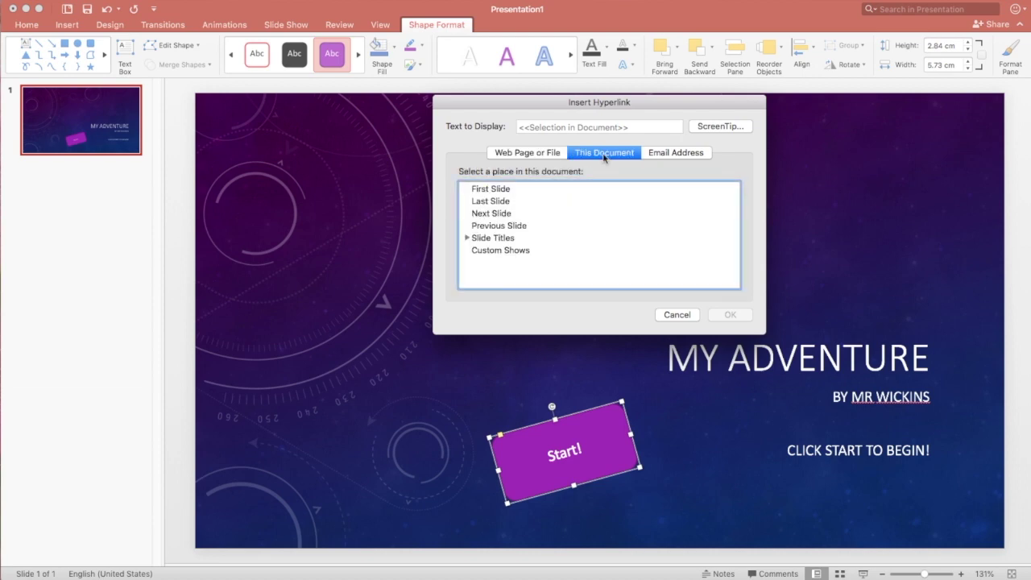
pyautogui.click(467, 239)
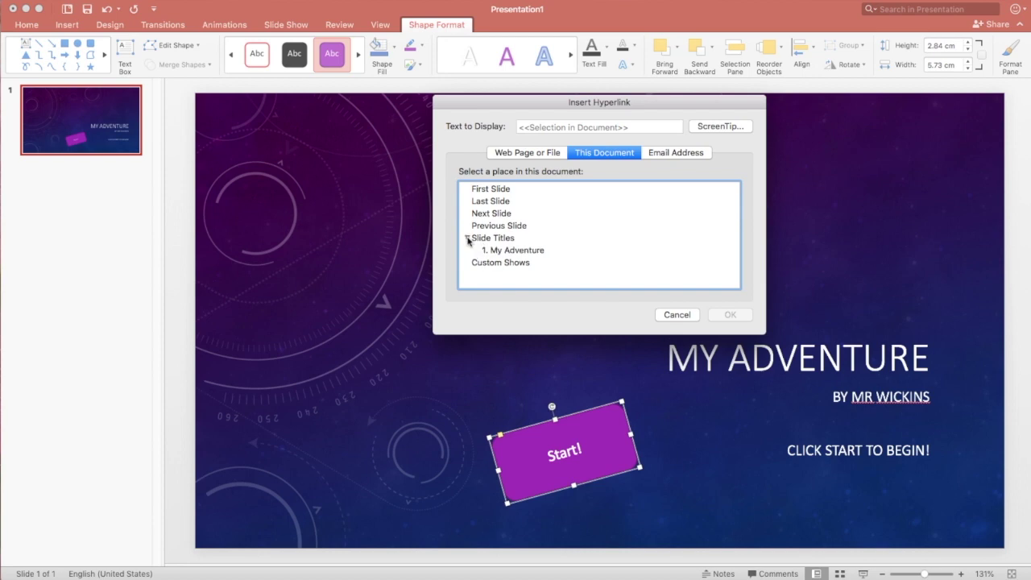
pyautogui.click(518, 252)
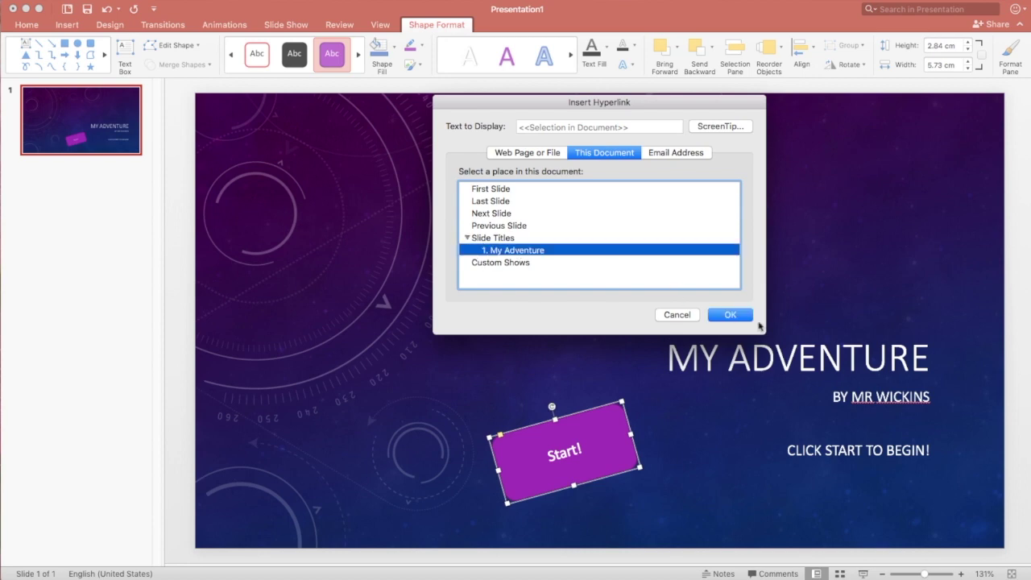
pyautogui.click(729, 315)
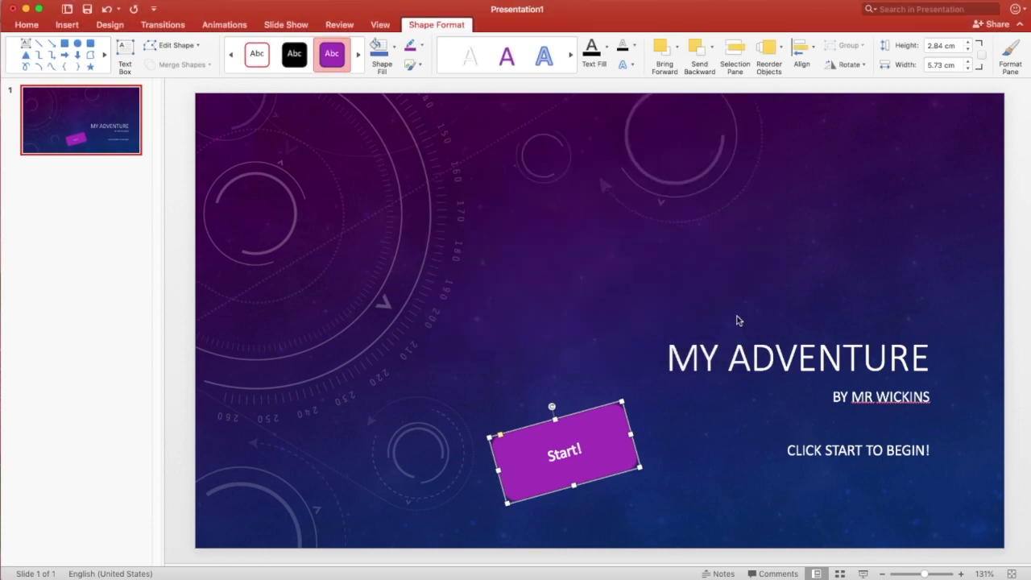
# Add a new Title and Content slide titled 'HERE IT ALL BEGINS...'
pyautogui.click(28, 25)
pyautogui.click(108, 52)
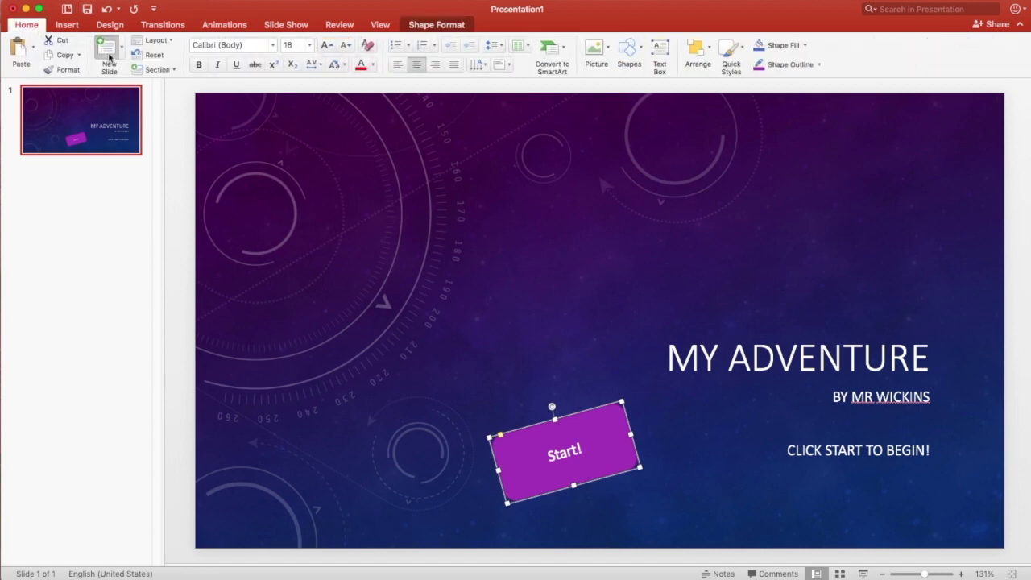
pyautogui.click(394, 188)
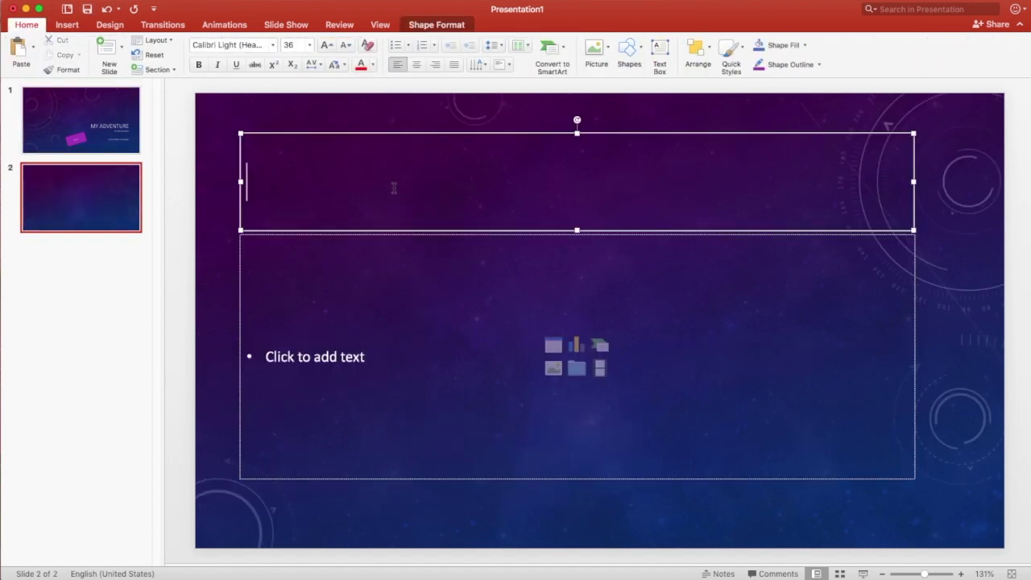
pyautogui.write('HERE IT A')
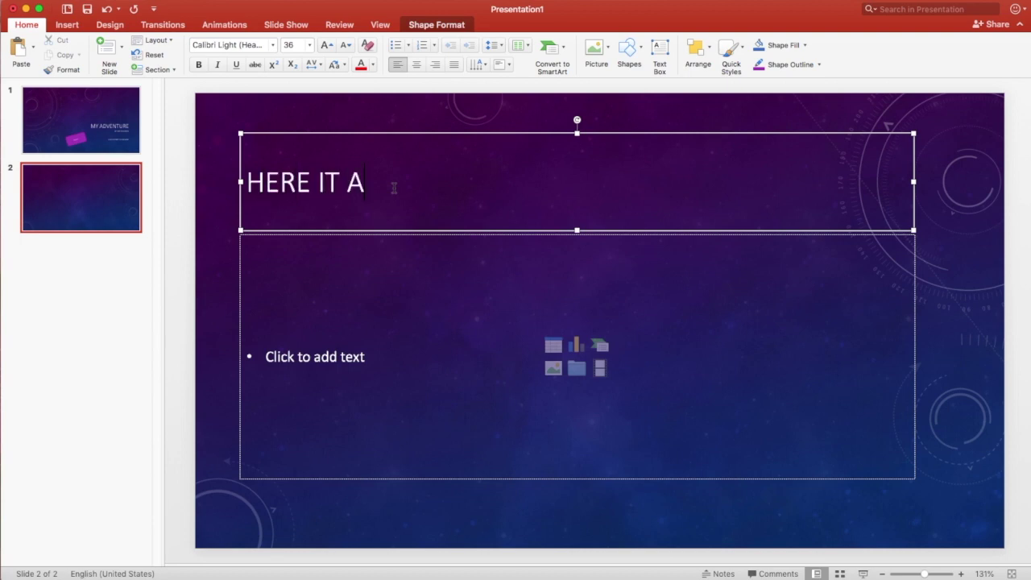
pyautogui.write('LL BEGINS')
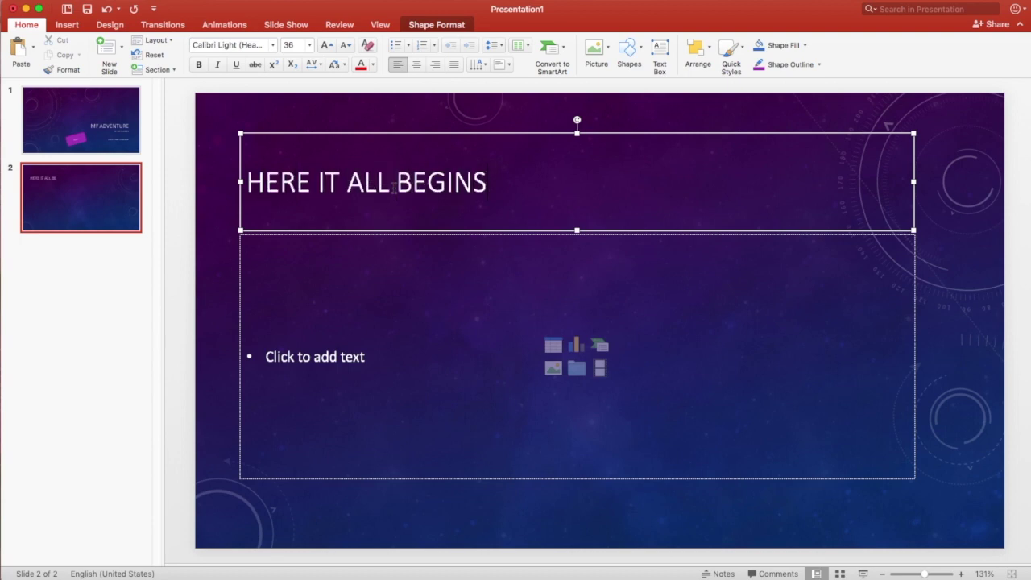
pyautogui.write('...')
# Type a body bullet about saving the breakfast cereal, then 'What do you do first?'
pyautogui.click(352, 338)
pyautogui.write('You are a big bog')
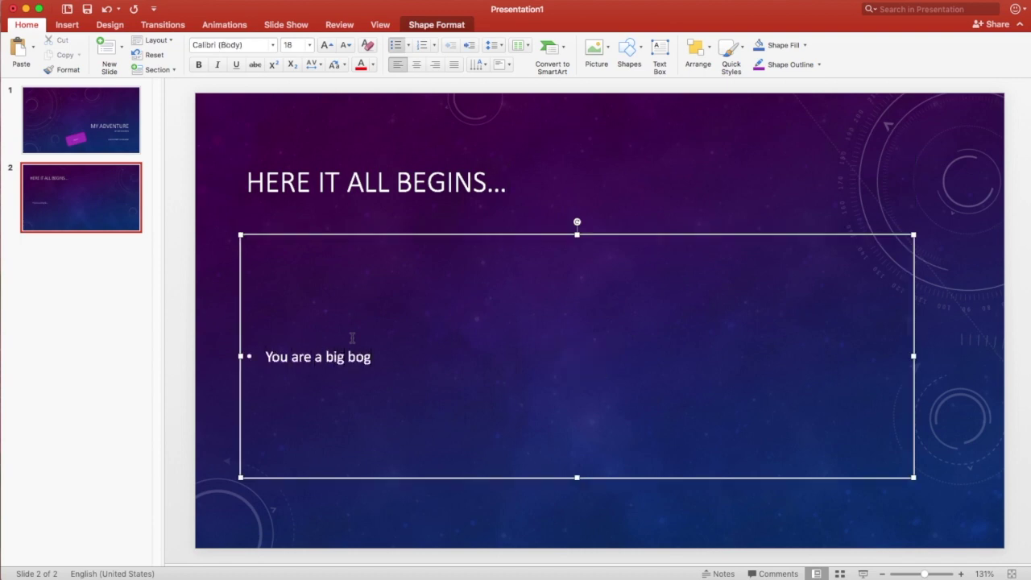
pyautogui.write('ey face adnd need to sa')
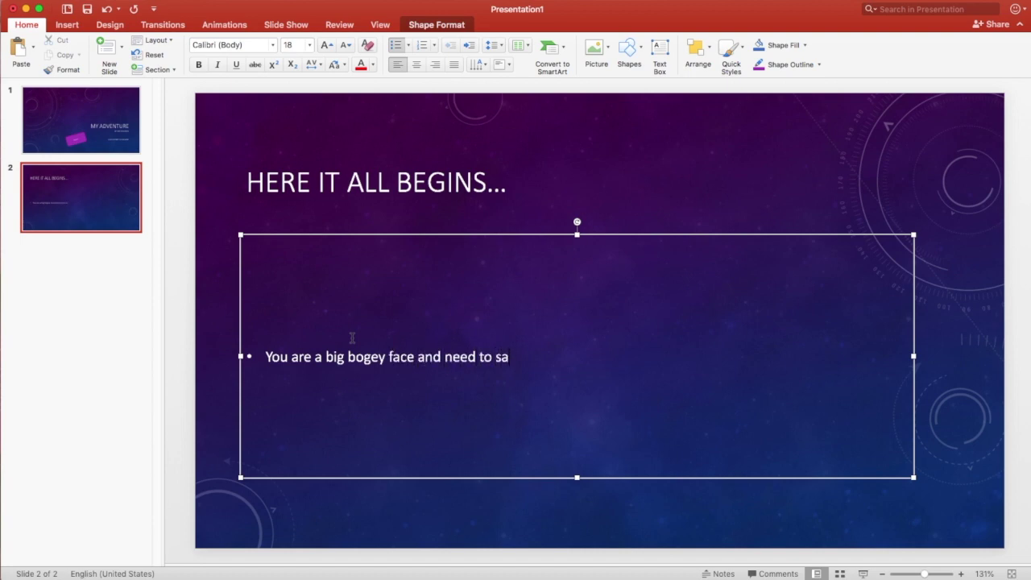
pyautogui.write('ve the breaf')
pyautogui.write('fast cereal!')
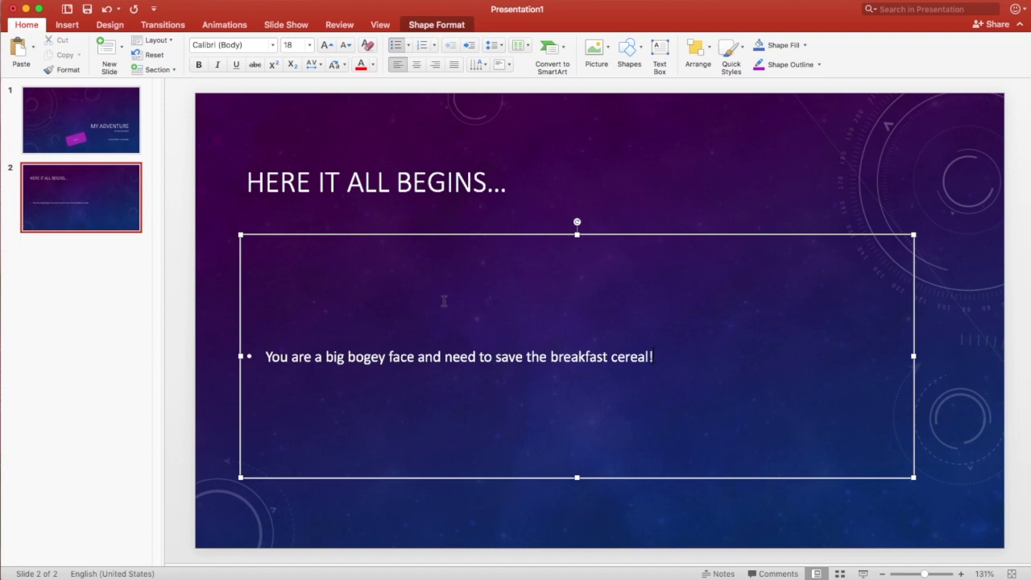
pyautogui.press('Return')
pyautogui.write('Wh')
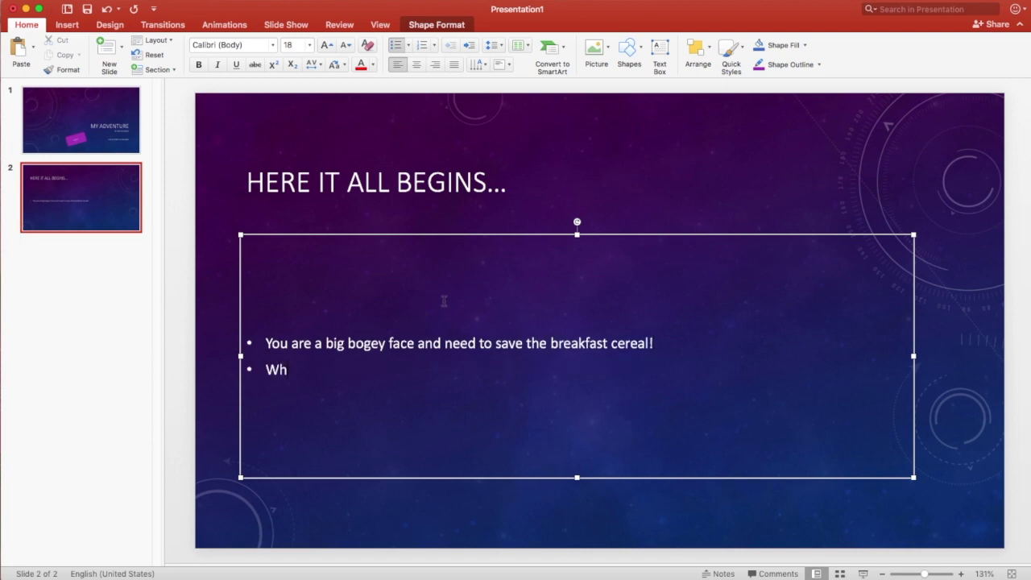
pyautogui.write('at do you do fi')
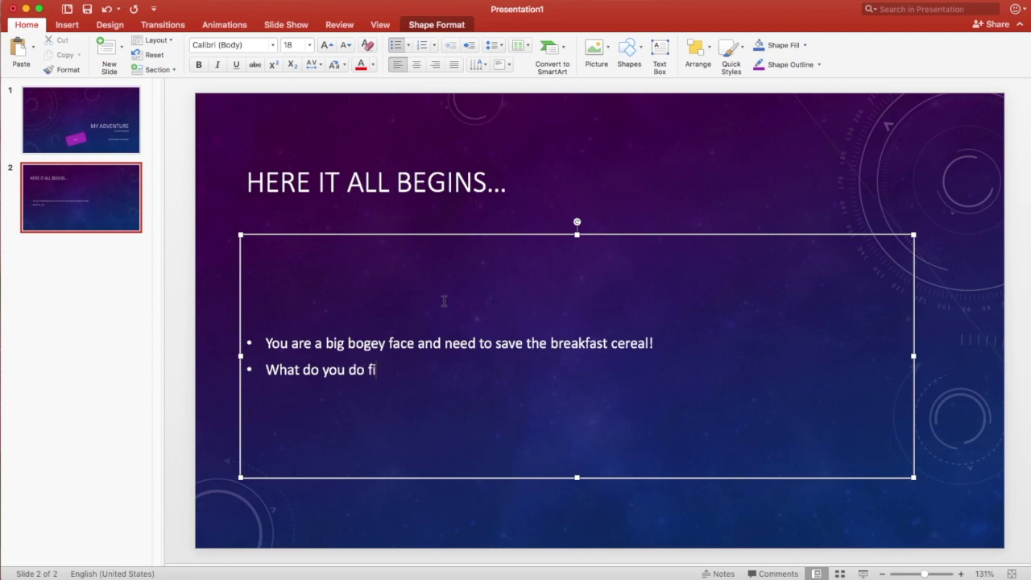
pyautogui.write('rst?')
pyautogui.press('Return')
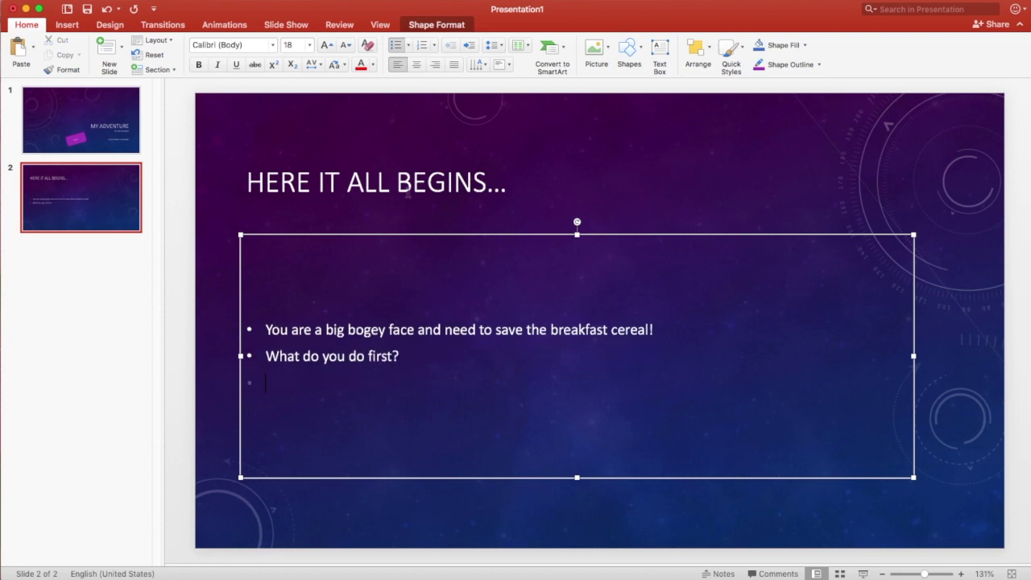
# Draw a purple rounded button below slide 2's text labelled 'Find Milk'
pyautogui.click(67, 24)
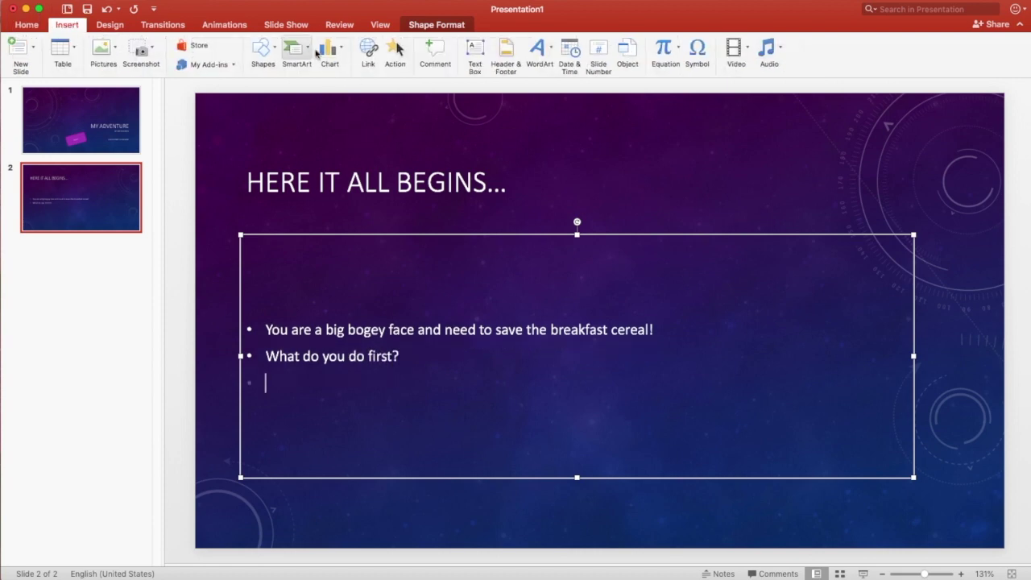
pyautogui.click(273, 58)
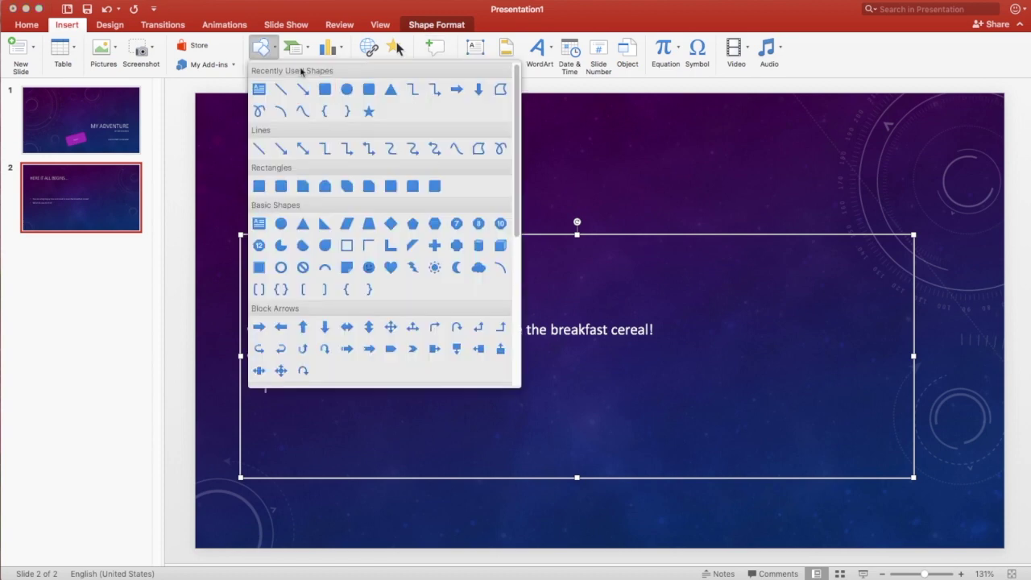
pyautogui.click(368, 89)
pyautogui.moveTo(315, 433); pyautogui.dragTo(476, 502)
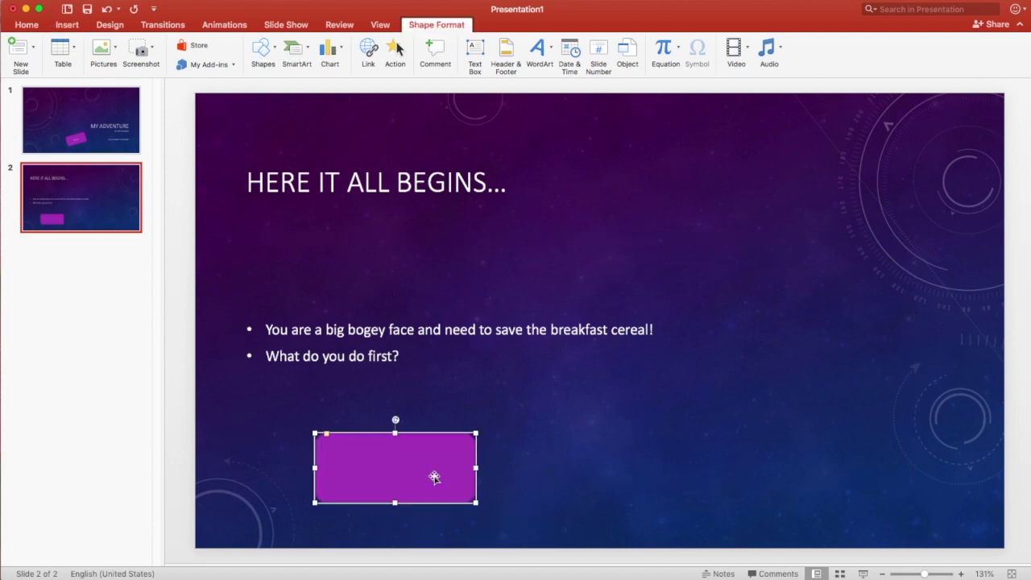
pyautogui.write('Find Milk')
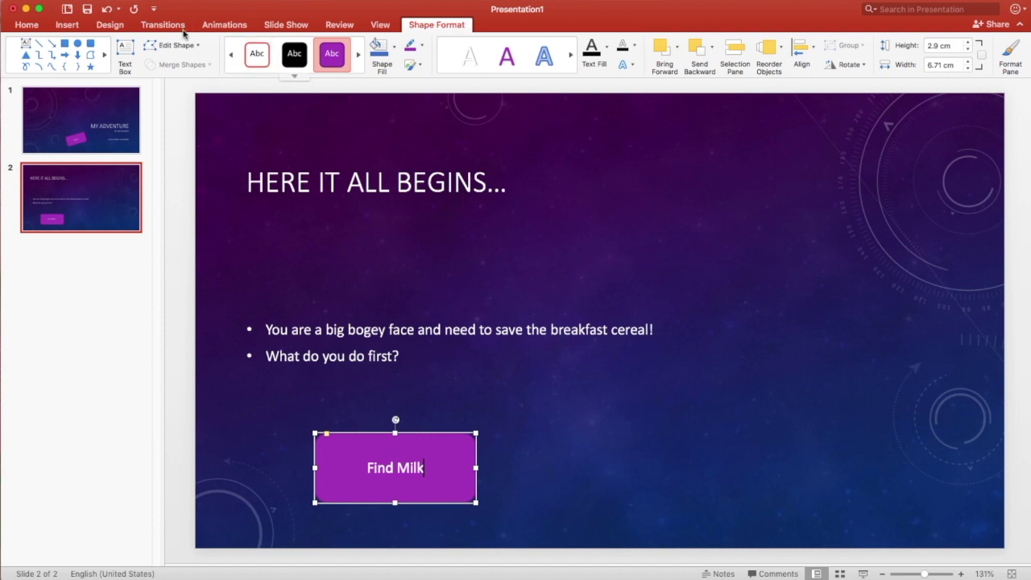
# Add a second rounded button 'Find Spoon' to its right, then insert a new slide
pyautogui.click(95, 46)
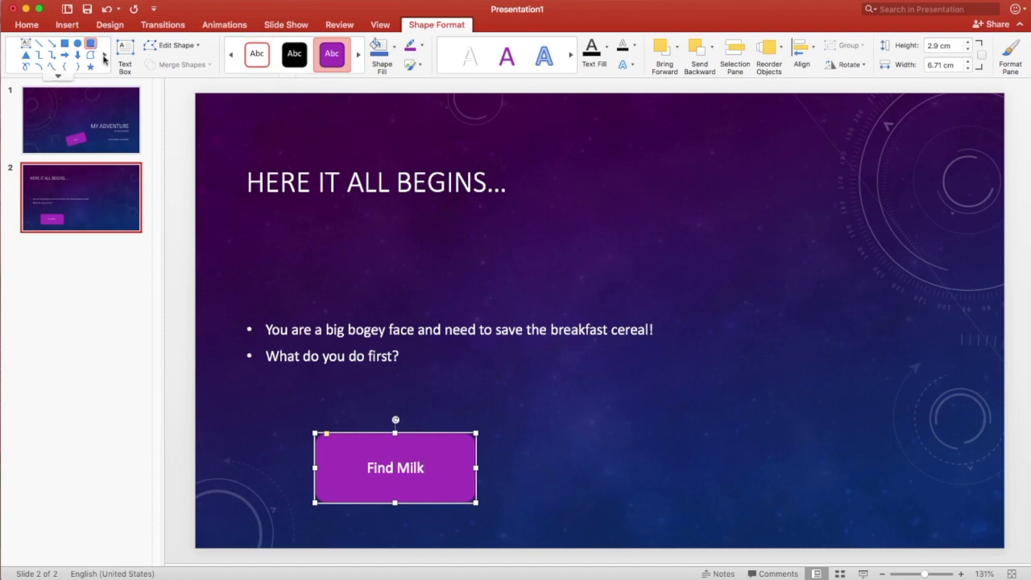
pyautogui.moveTo(592, 432); pyautogui.dragTo(752, 502)
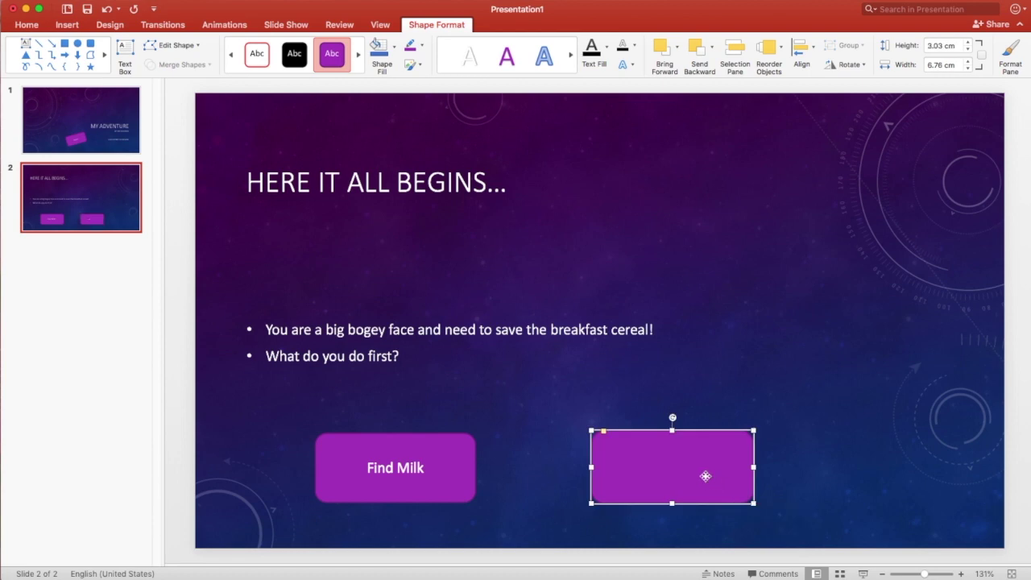
pyautogui.write('Find Spoon')
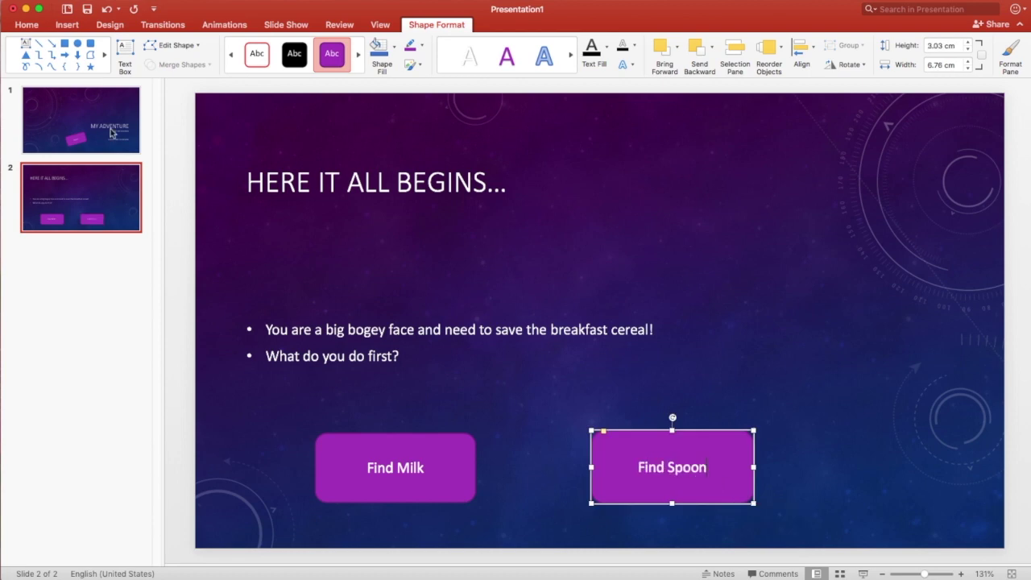
pyautogui.click(126, 191)
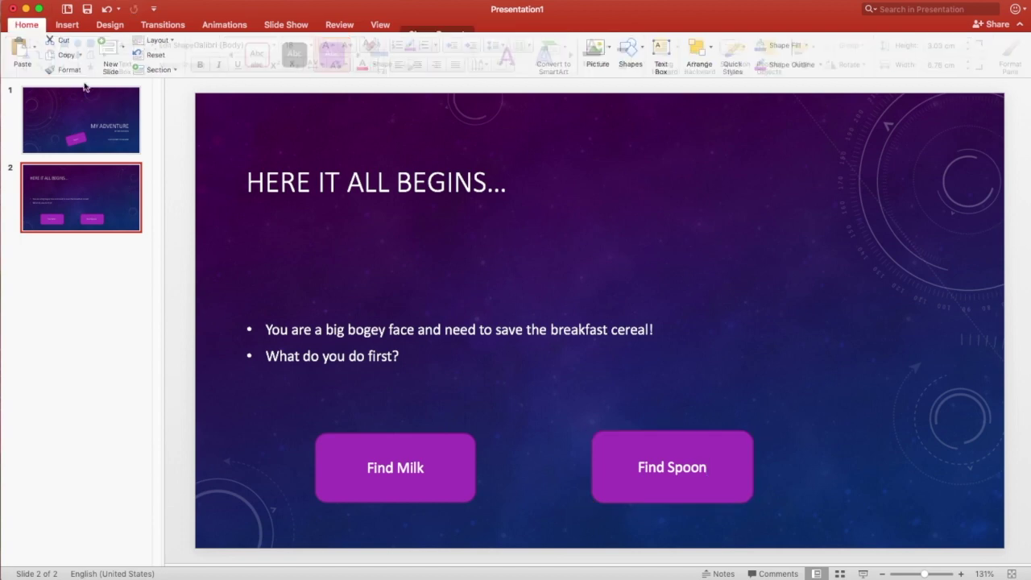
pyautogui.click(110, 51)
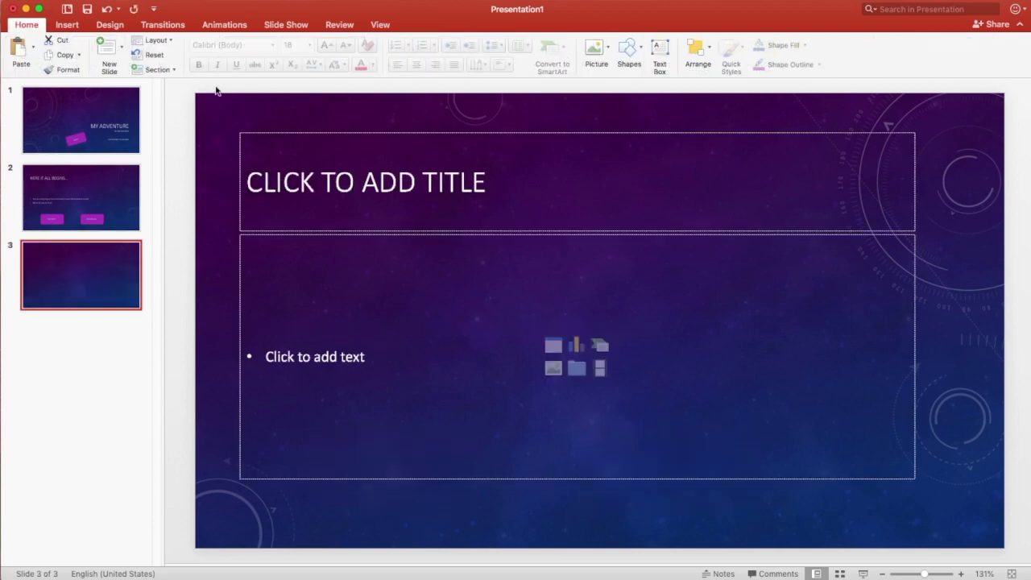
# Title slide 3 'FIND MILK' with body text 'Yay, you found the milk! What next???'
pyautogui.click(330, 183)
pyautogui.write('FIND MILK')
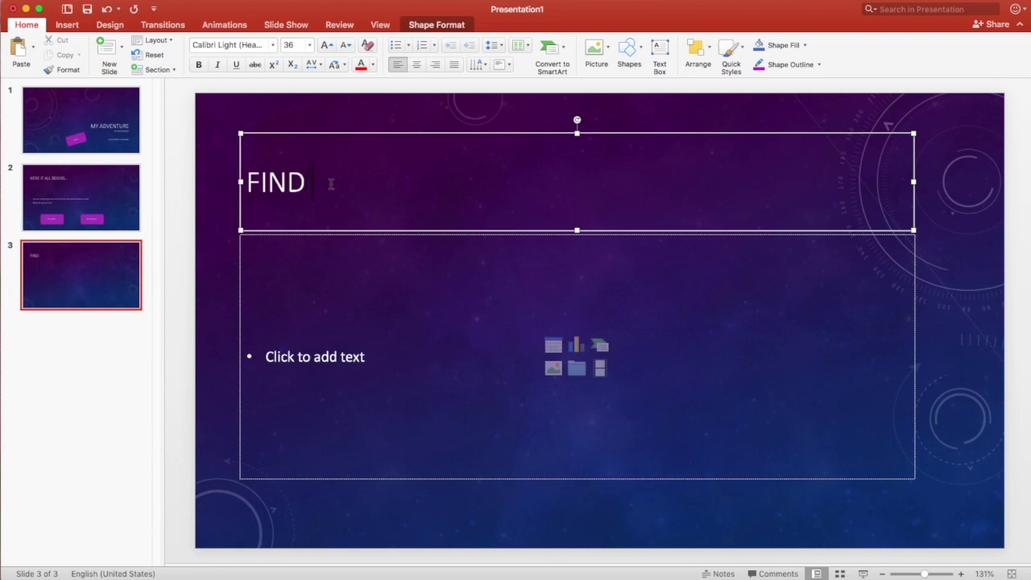
pyautogui.click(316, 357)
pyautogui.write('Yay, you')
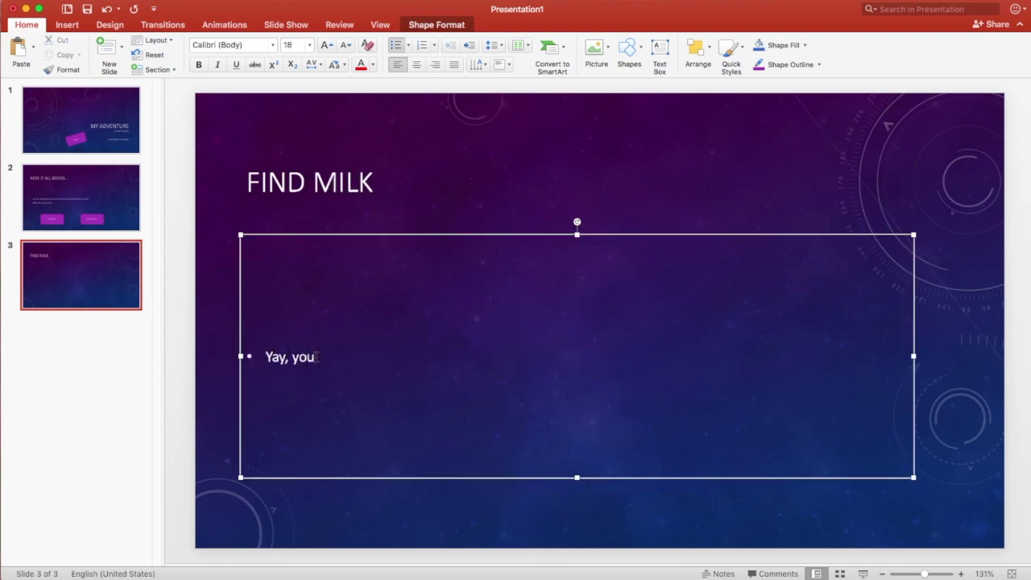
pyautogui.write(' found the mil')
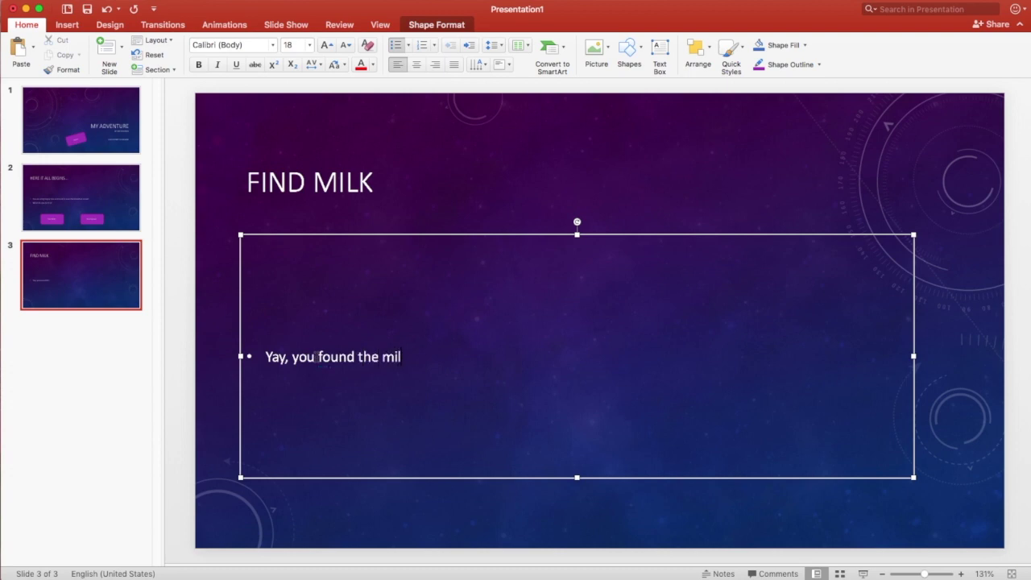
pyautogui.write('k!  What nexct')
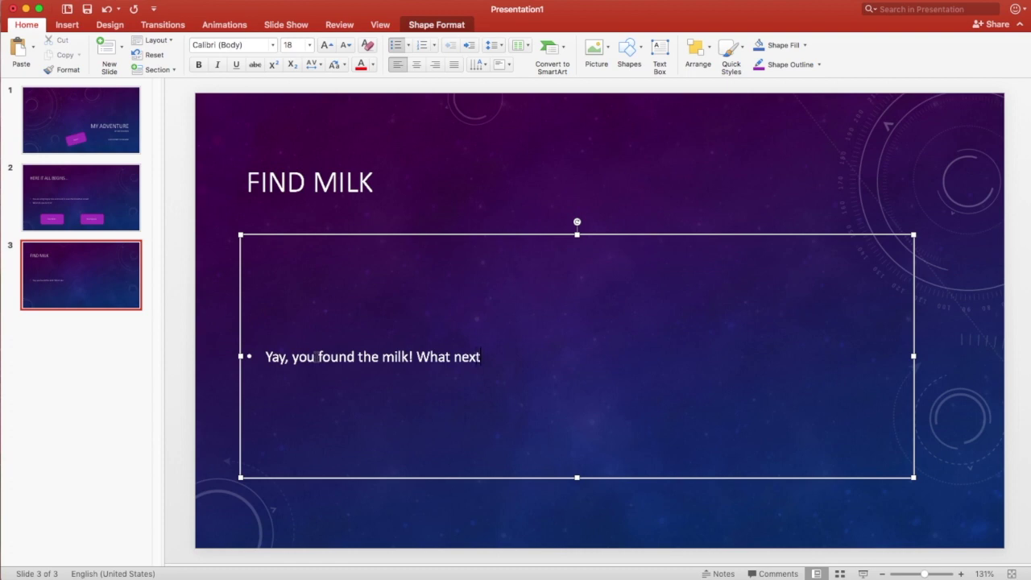
pyautogui.write('???')
pyautogui.click(100, 296)
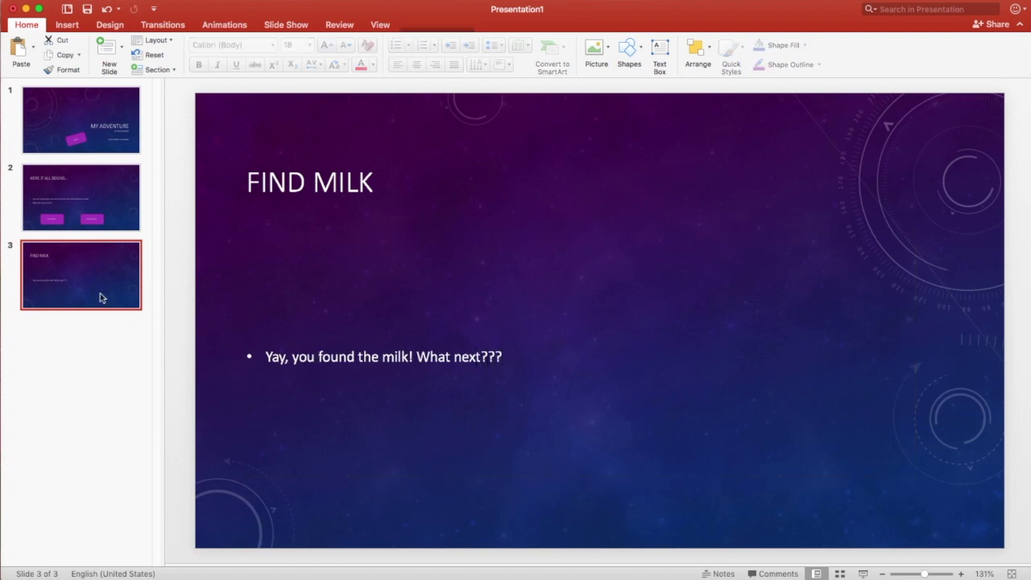
# Add slide 4 titled 'FIND SPOON' with body 'Oh dear, that was the wrong choice'
pyautogui.click(66, 25)
pyautogui.click(27, 25)
pyautogui.click(109, 49)
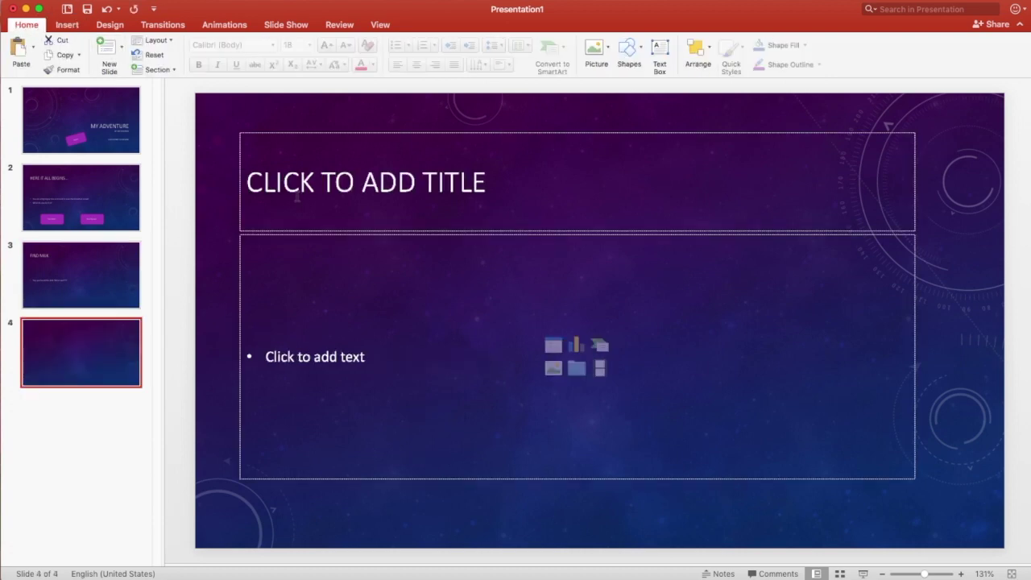
pyautogui.click(338, 191)
pyautogui.write('FIND SP')
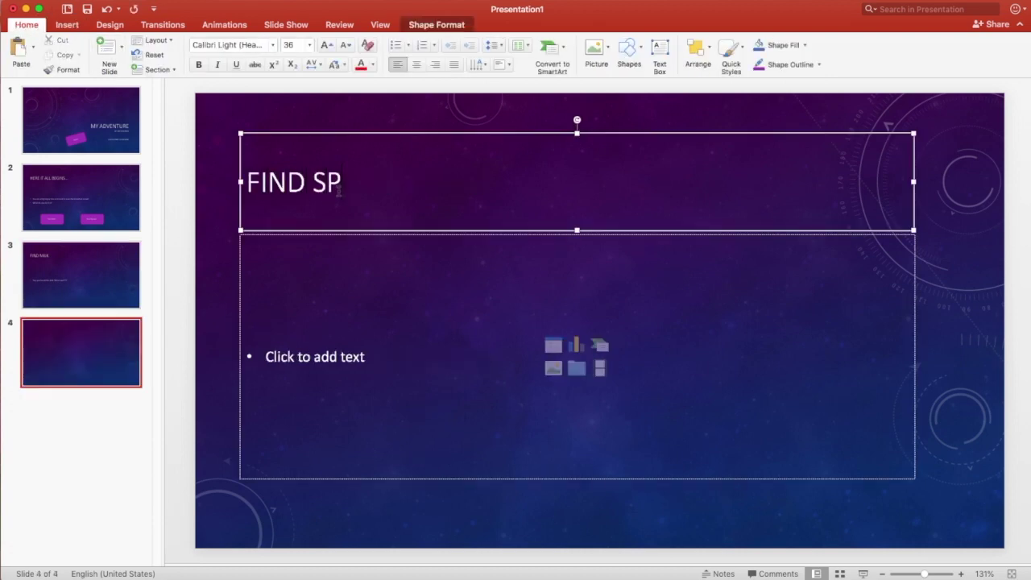
pyautogui.write('OON')
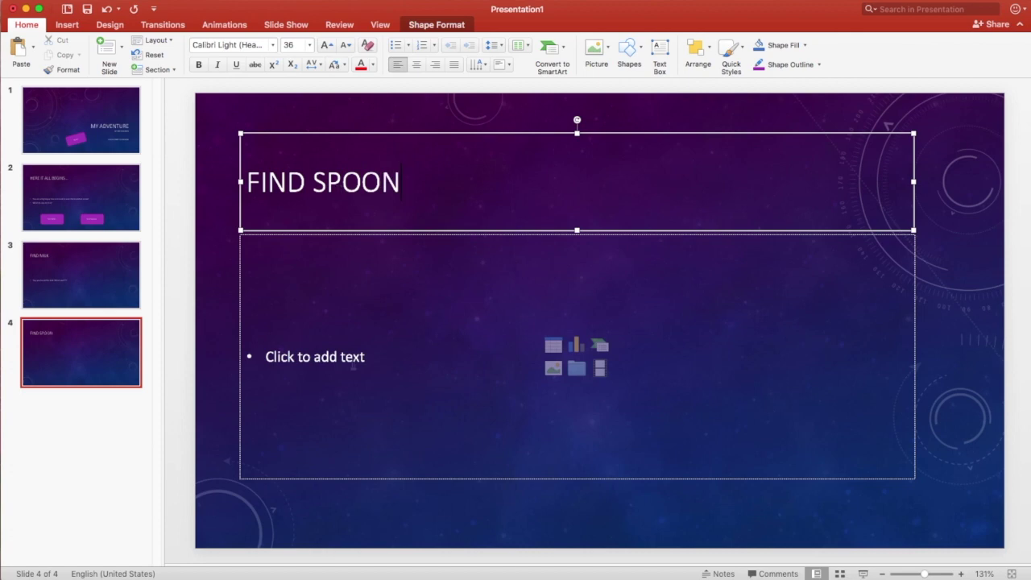
pyautogui.click(349, 362)
pyautogui.write('Oh dear,')
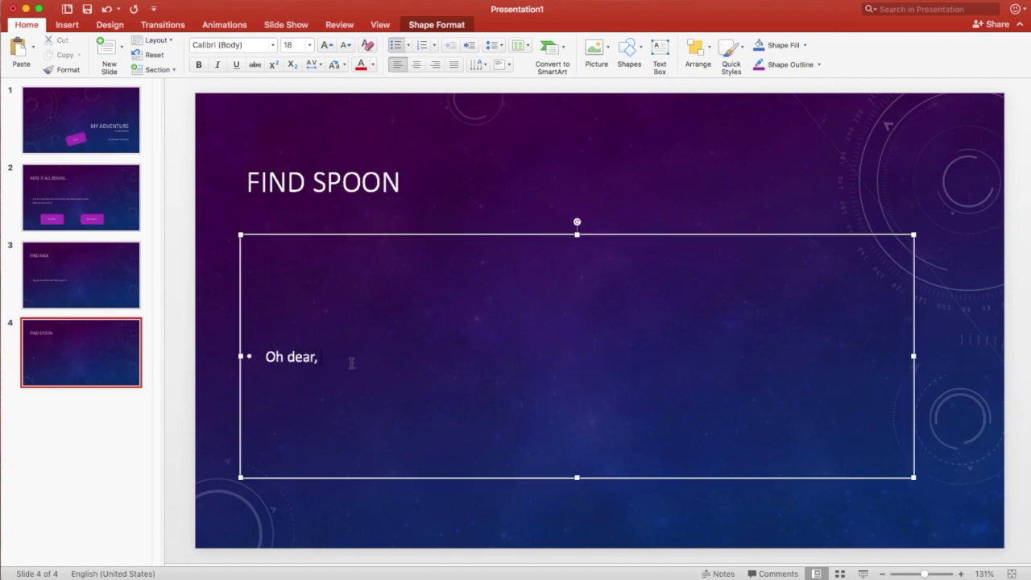
pyautogui.write(' that was the wrong')
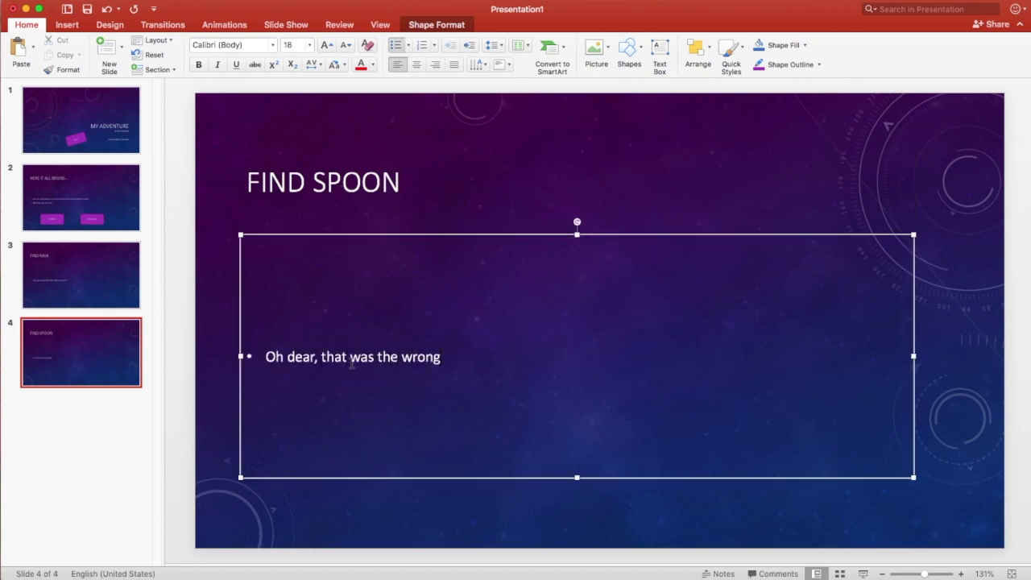
pyautogui.write(' choice...')
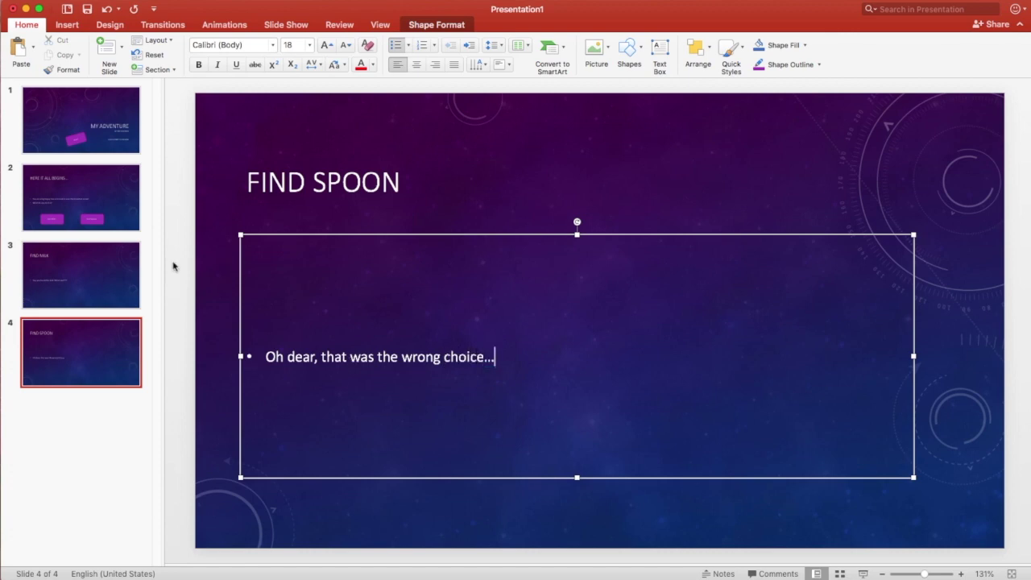
pyautogui.click(112, 207)
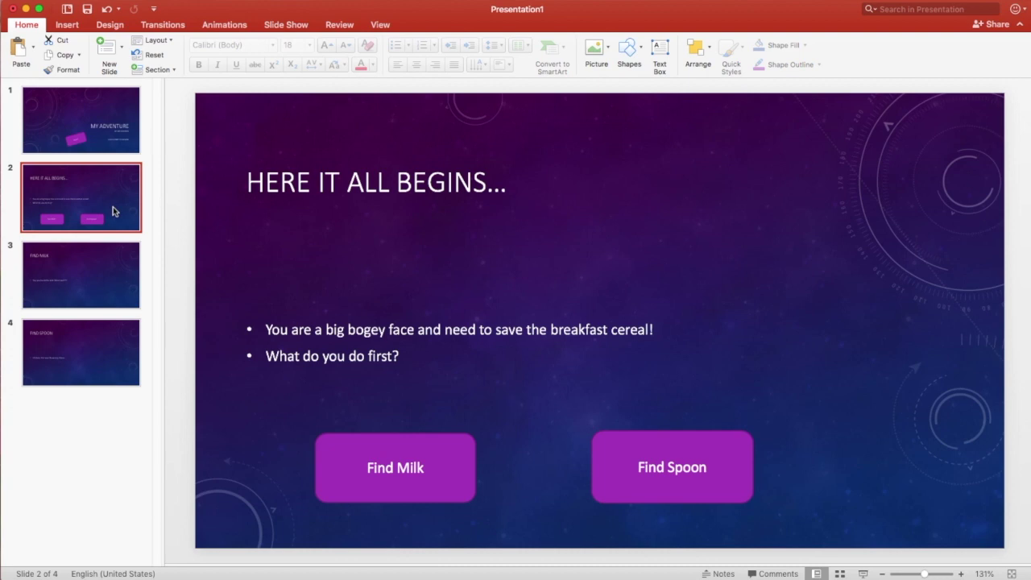
# Hyperlink the Find Milk button to the FIND MILK slide
pyautogui.click(444, 468)
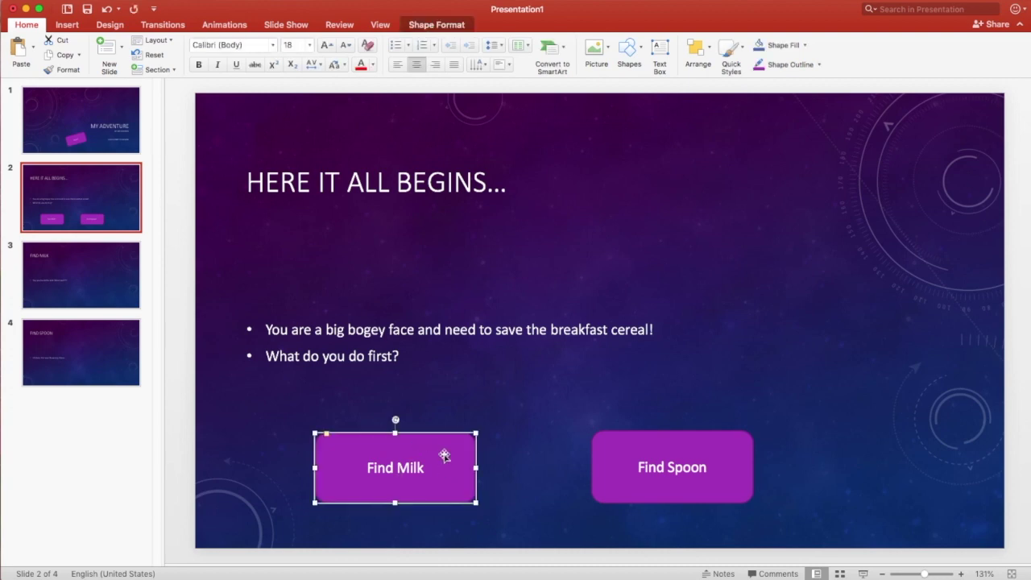
pyautogui.rightClick(452, 457)
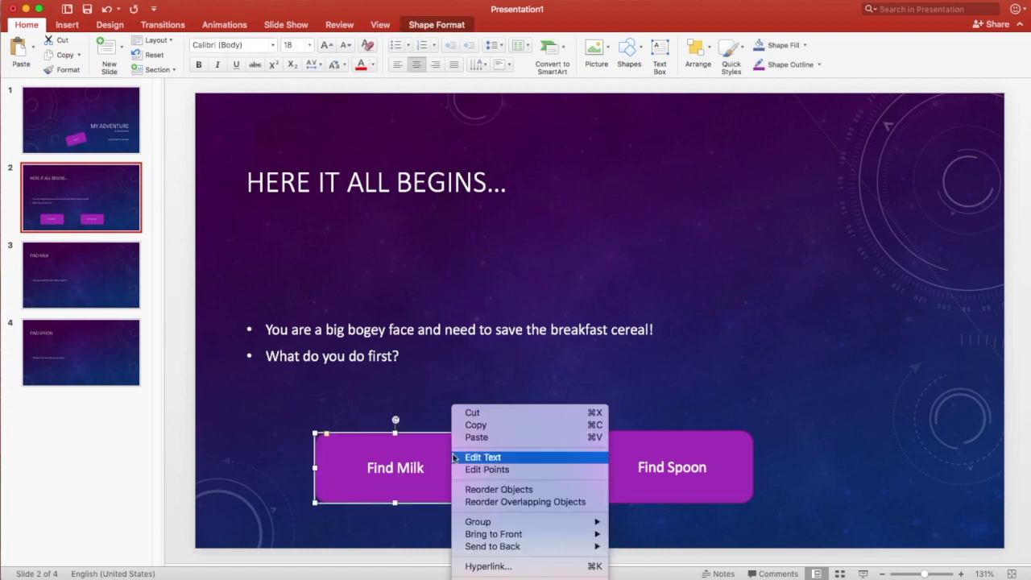
pyautogui.click(490, 564)
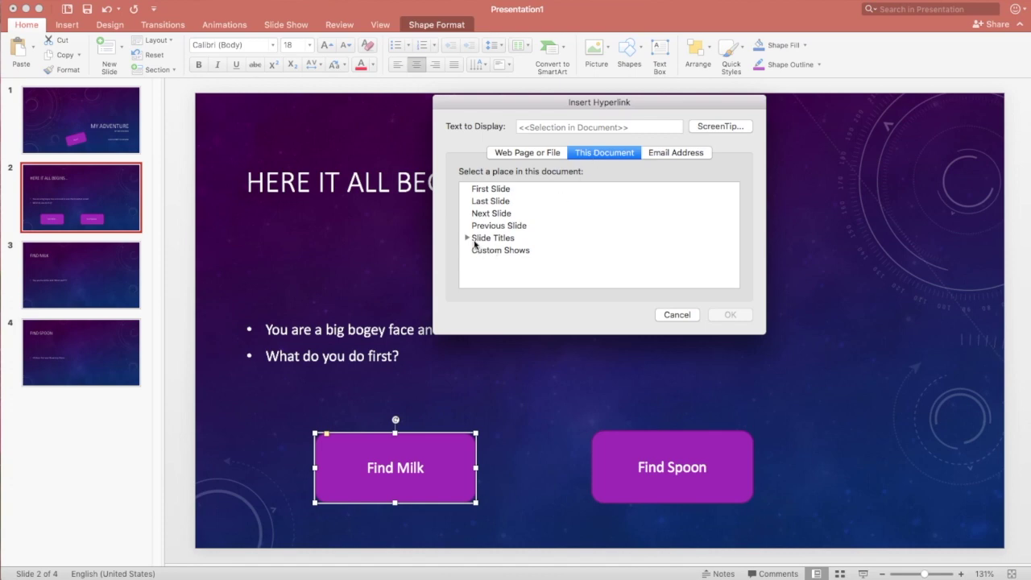
pyautogui.click(468, 237)
pyautogui.click(514, 275)
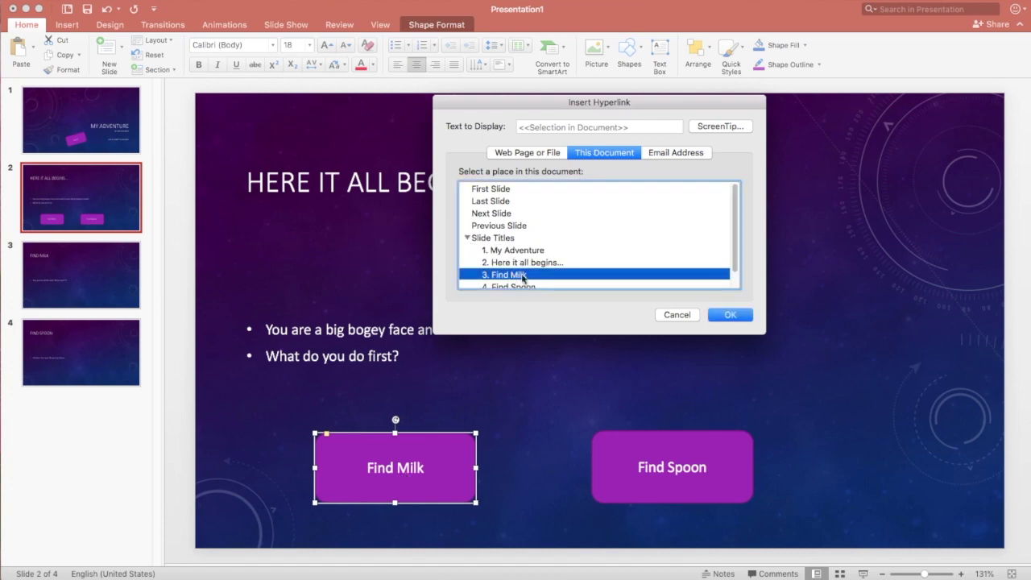
pyautogui.click(730, 315)
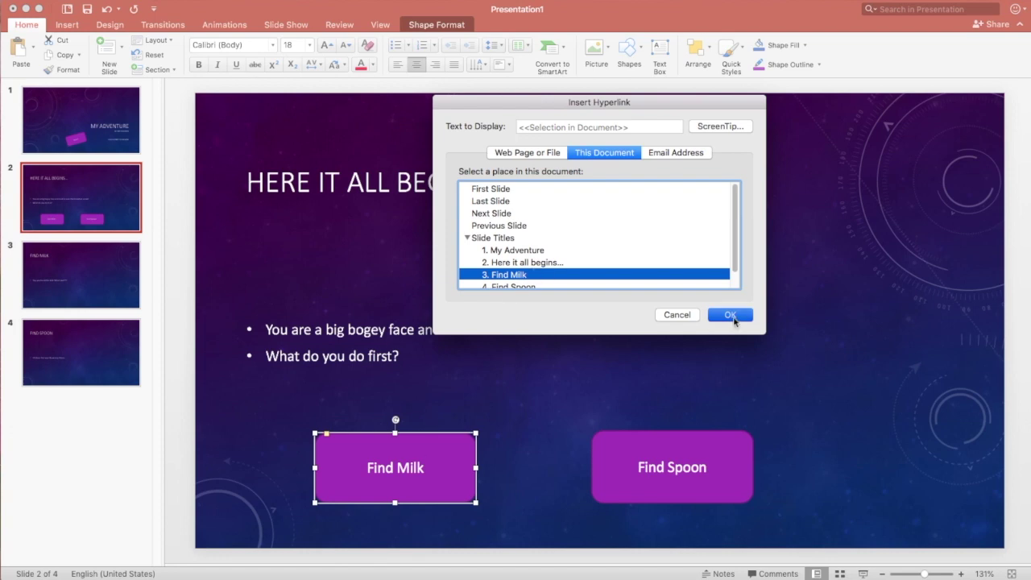
# Hyperlink the Find Spoon button to the FIND SPOON slide
pyautogui.click(730, 441)
pyautogui.rightClick(733, 442)
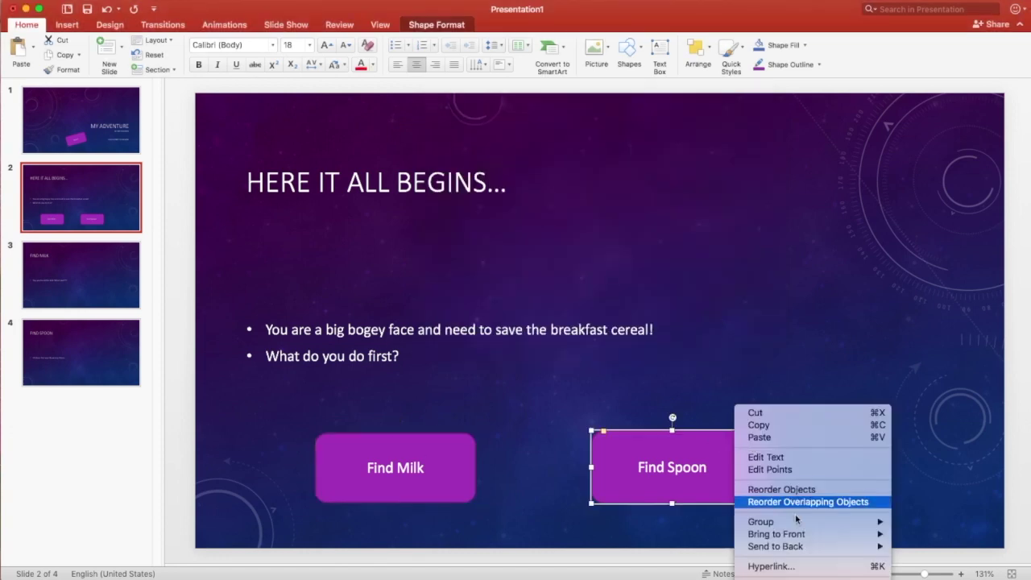
pyautogui.click(792, 570)
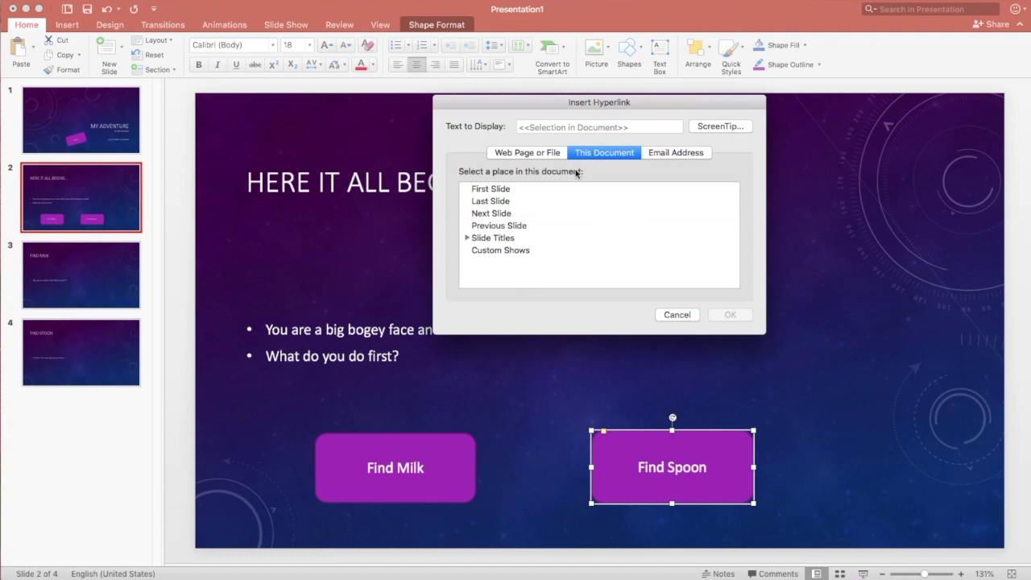
pyautogui.click(467, 238)
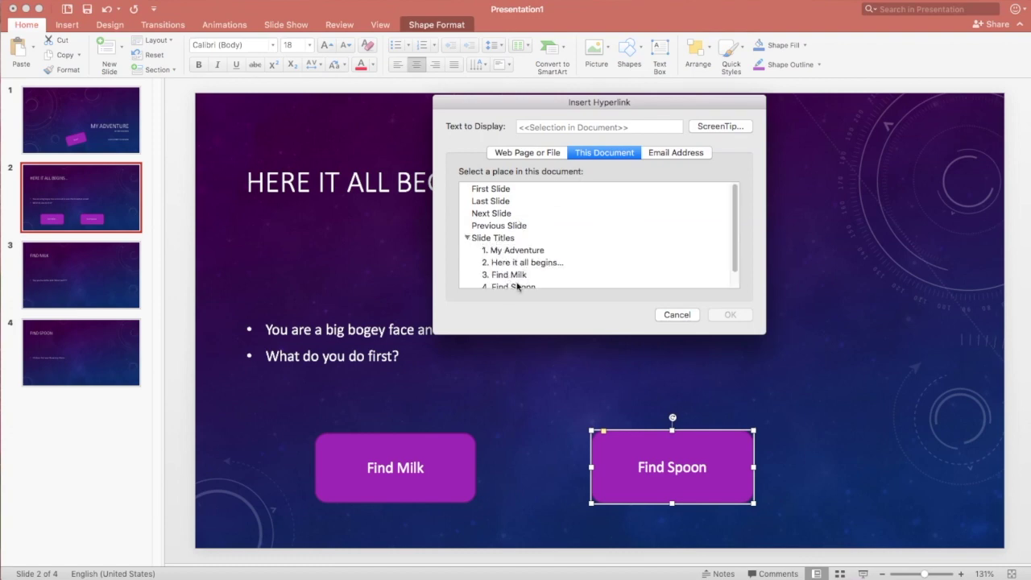
pyautogui.click(516, 284)
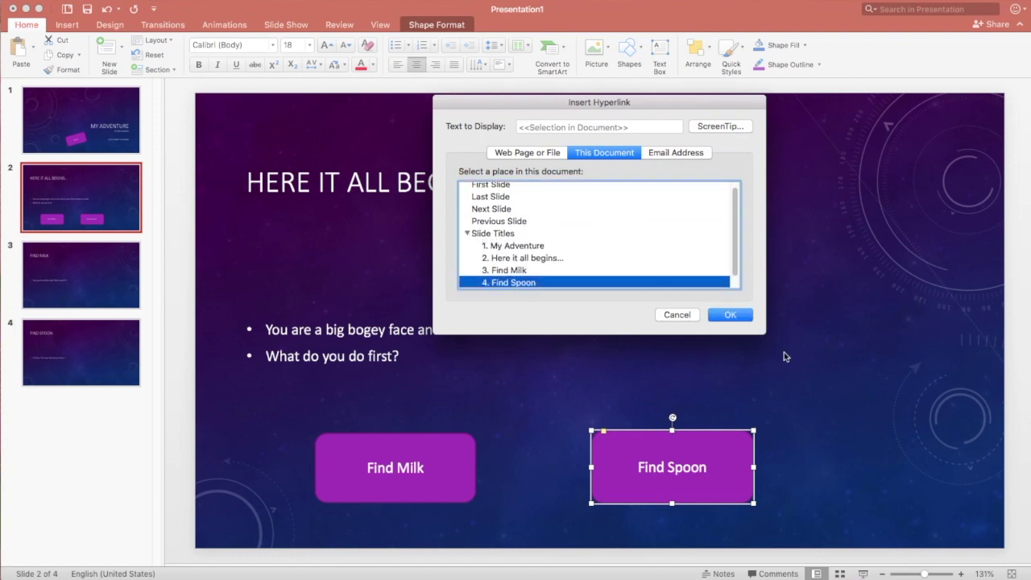
pyautogui.click(730, 315)
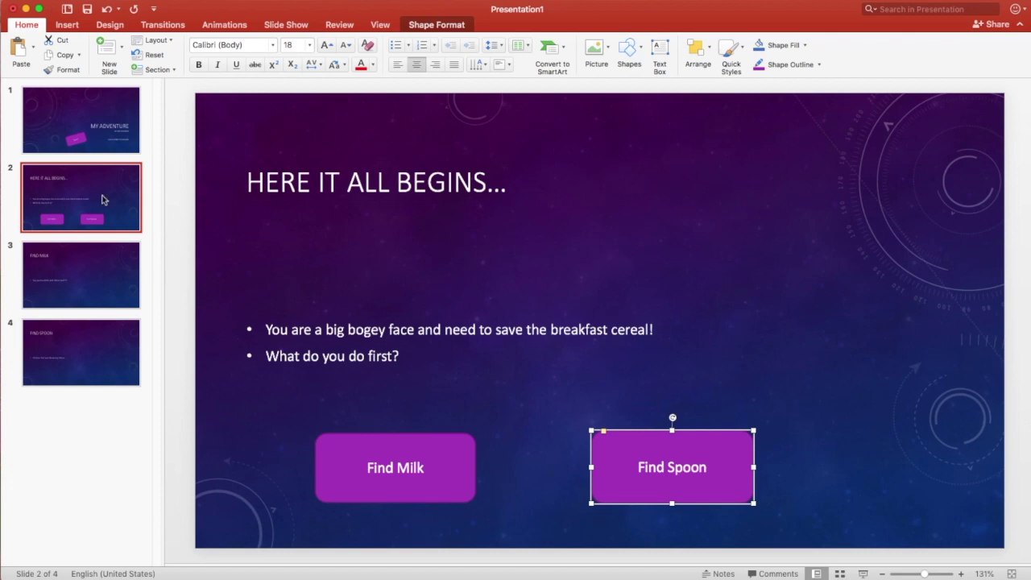
# Edit the Start! button's hyperlink to point to slide 2, 'Here it all begins...'
pyautogui.click(103, 136)
pyautogui.click(604, 414)
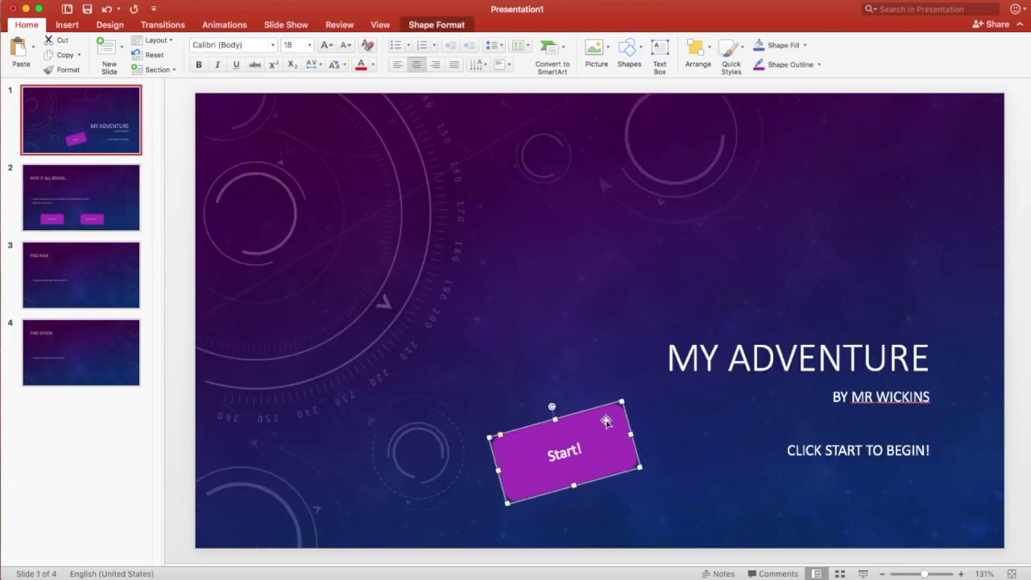
pyautogui.rightClick(607, 408)
pyautogui.moveTo(670, 569)
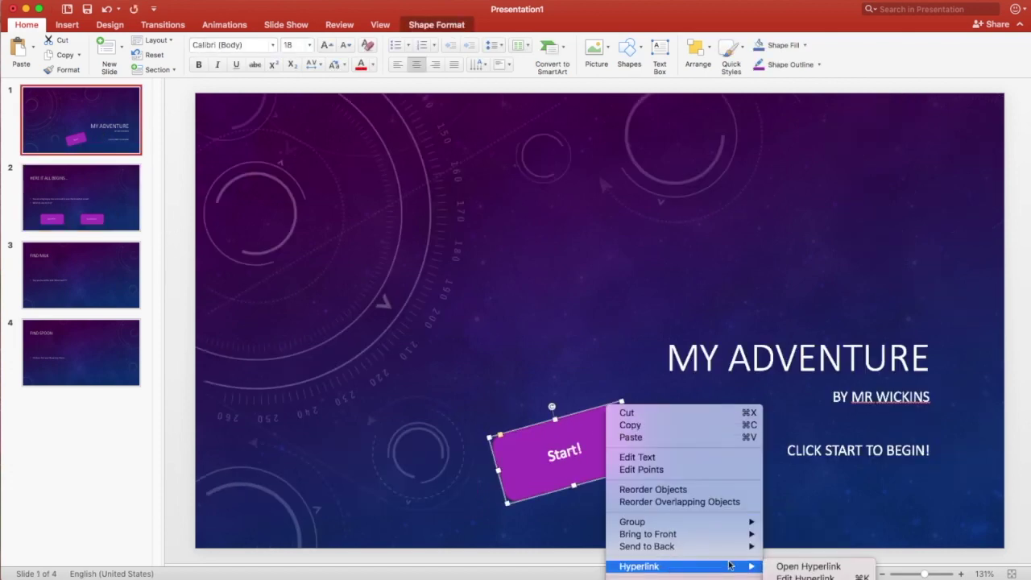
pyautogui.click(801, 577)
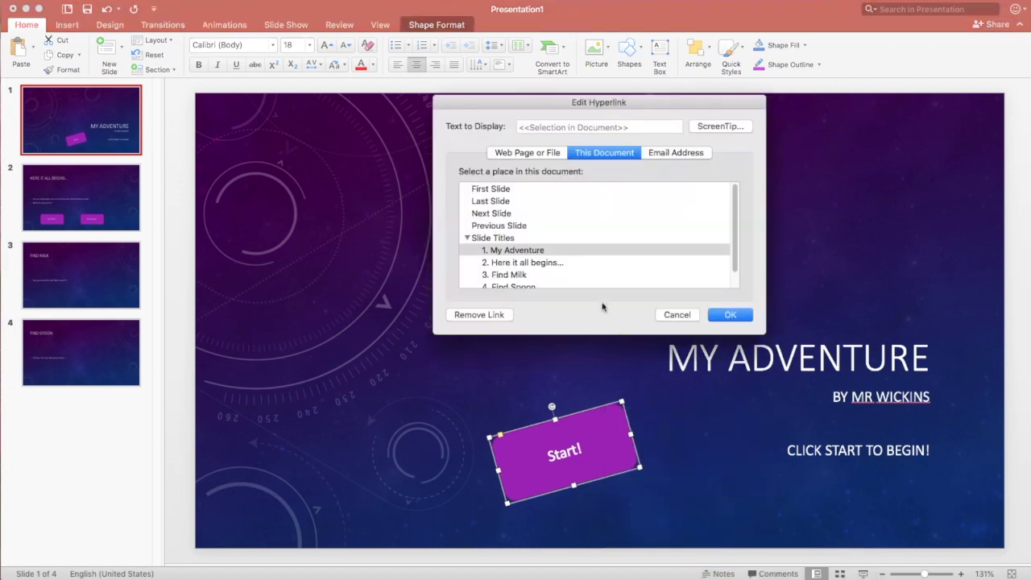
pyautogui.click(520, 262)
pyautogui.click(729, 314)
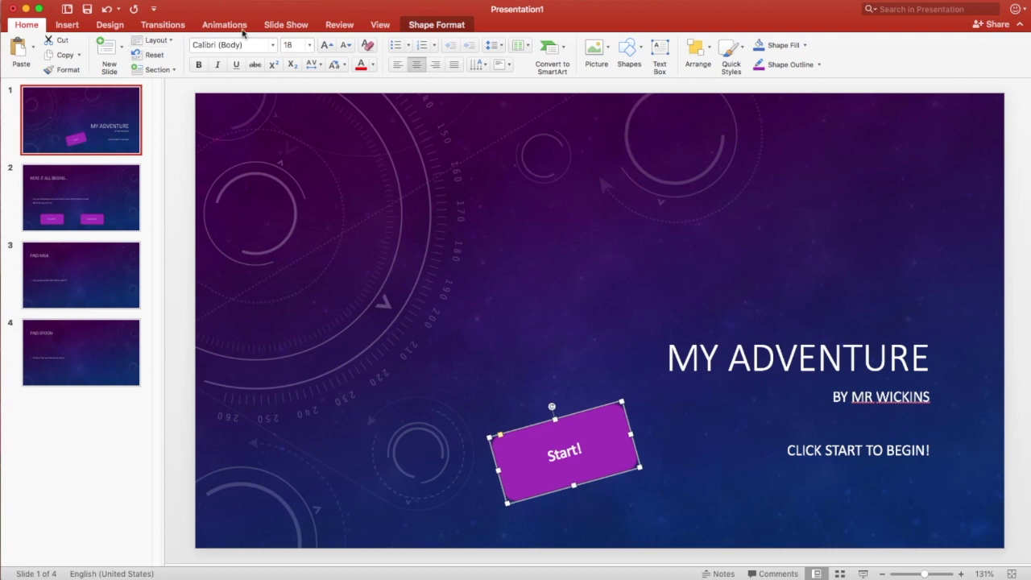
pyautogui.click(287, 29)
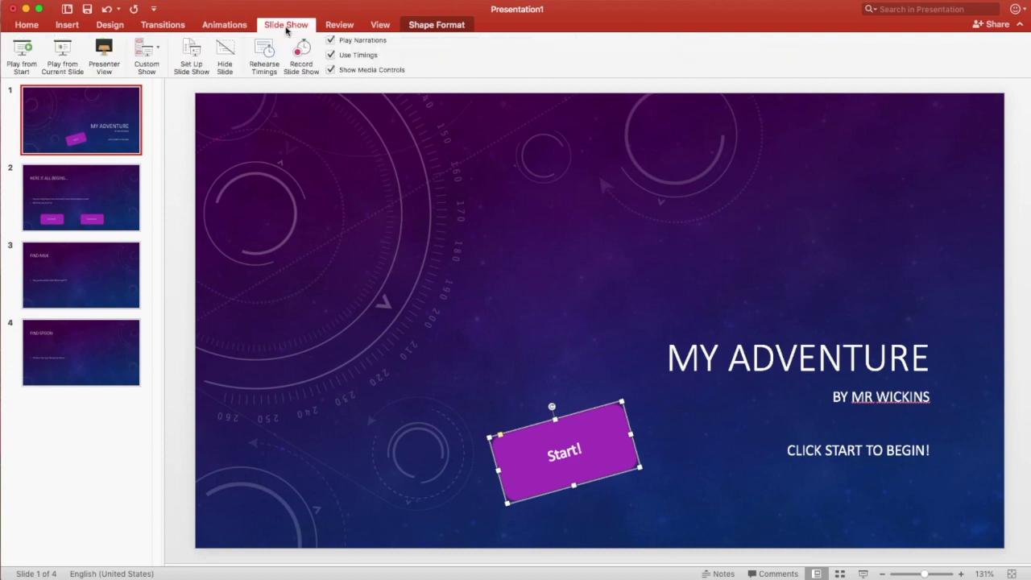
# Play the show from the start, follow Start! then Find Milk, and exit
pyautogui.click(29, 55)
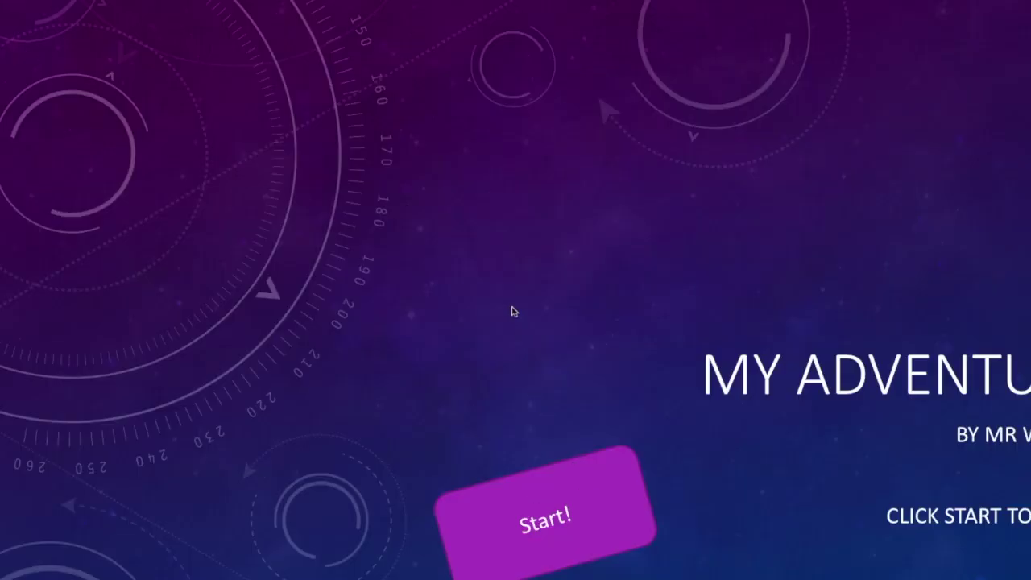
pyautogui.click(604, 512)
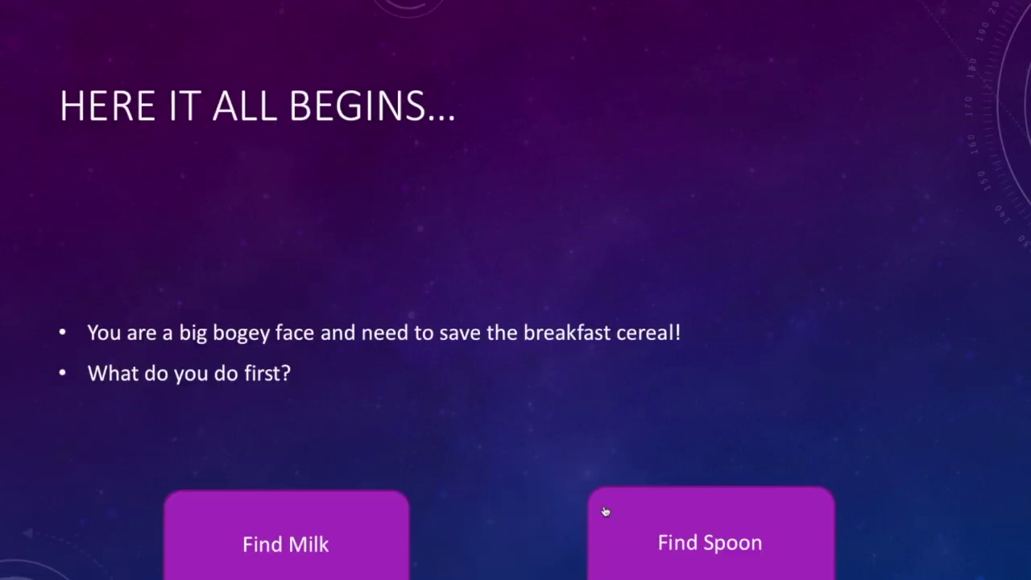
pyautogui.click(350, 535)
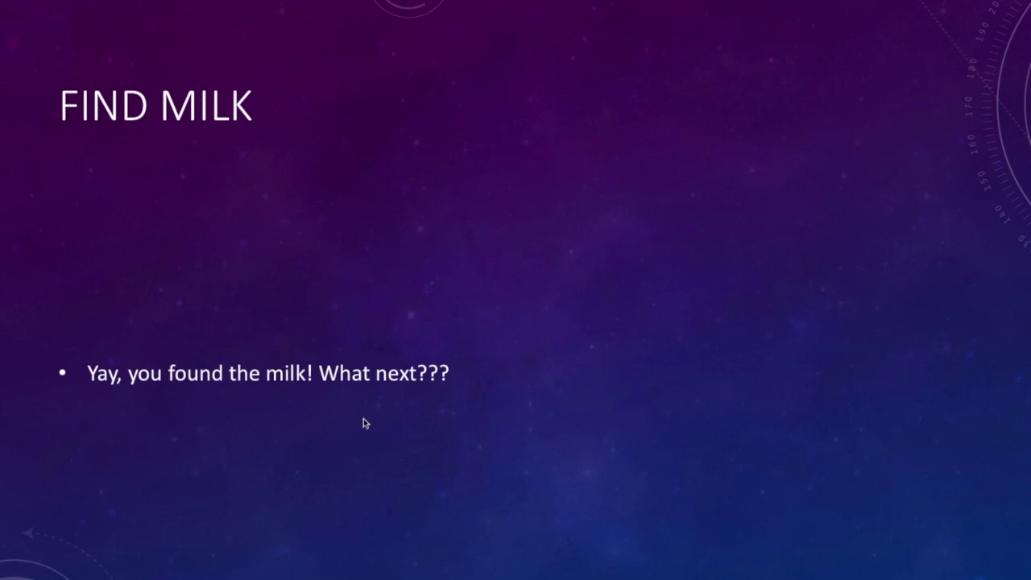
pyautogui.press('Escape')
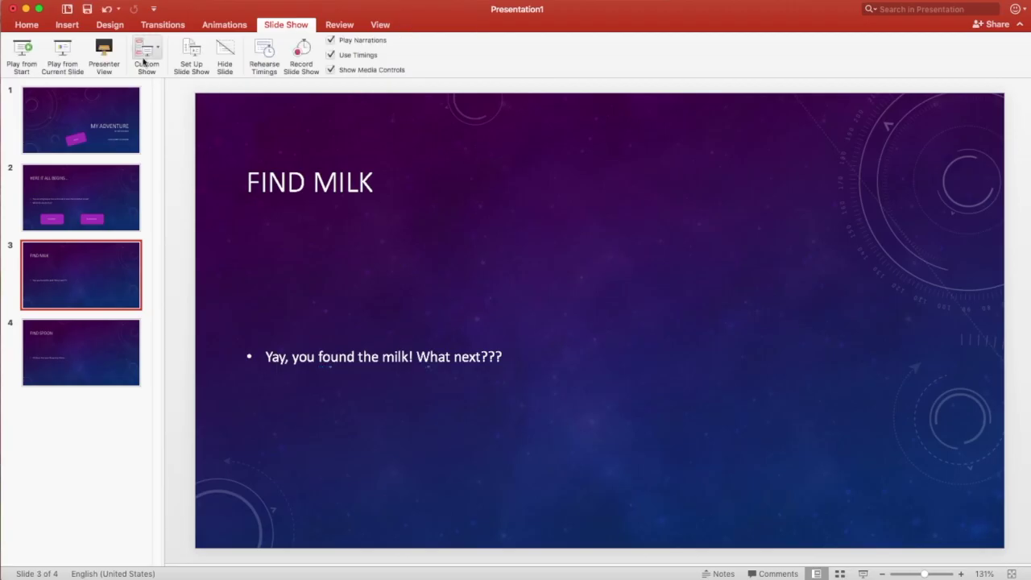
# Restart the show and follow Start! then Find Spoon to the wrong-choice slide
pyautogui.press('super+shift+Return')
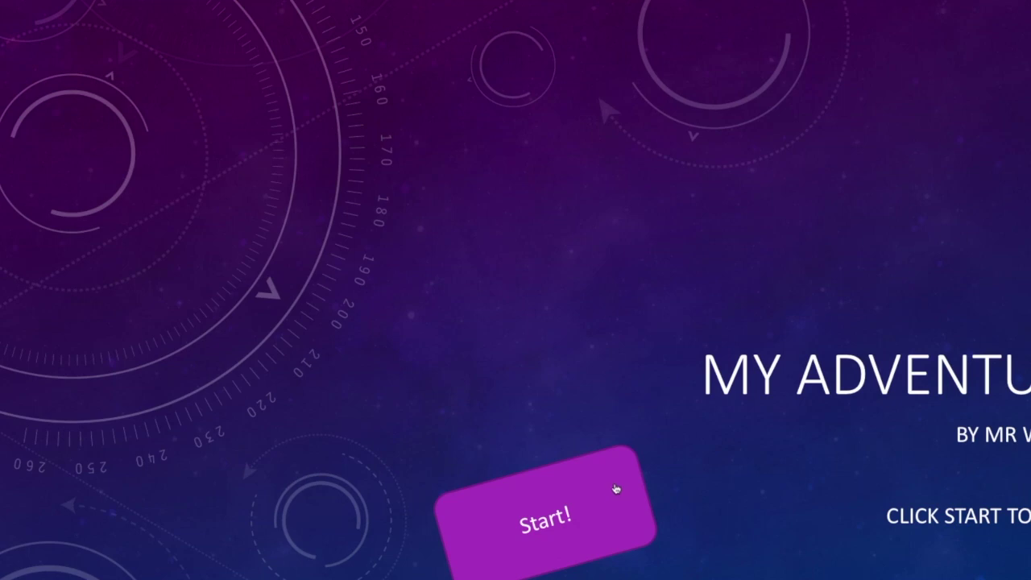
pyautogui.click(617, 489)
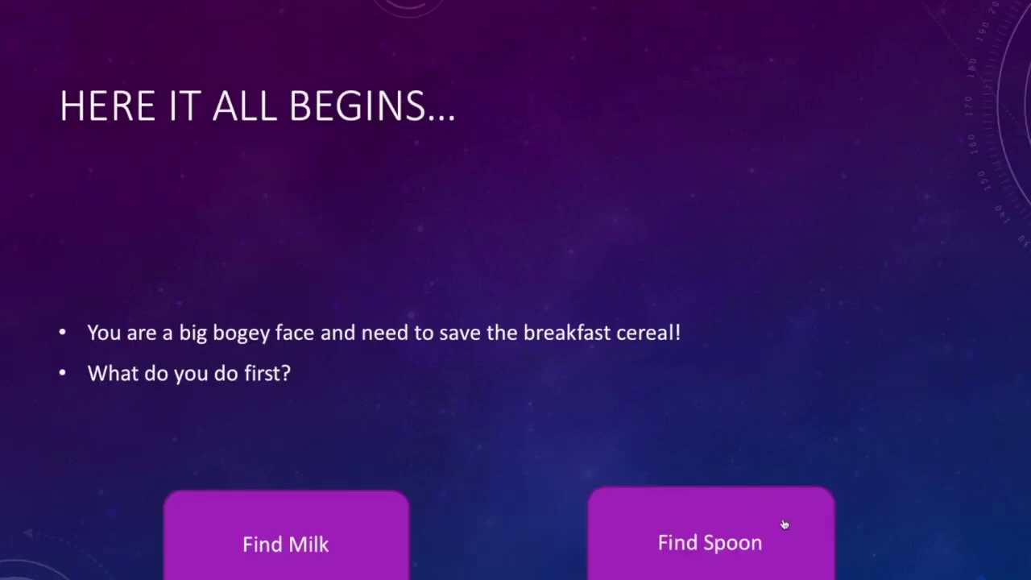
pyautogui.click(778, 523)
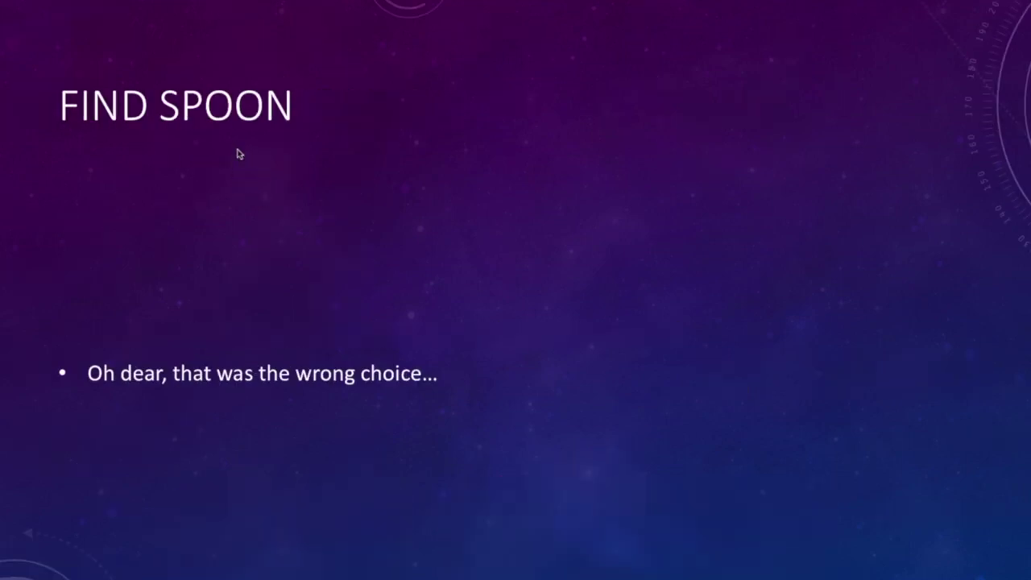